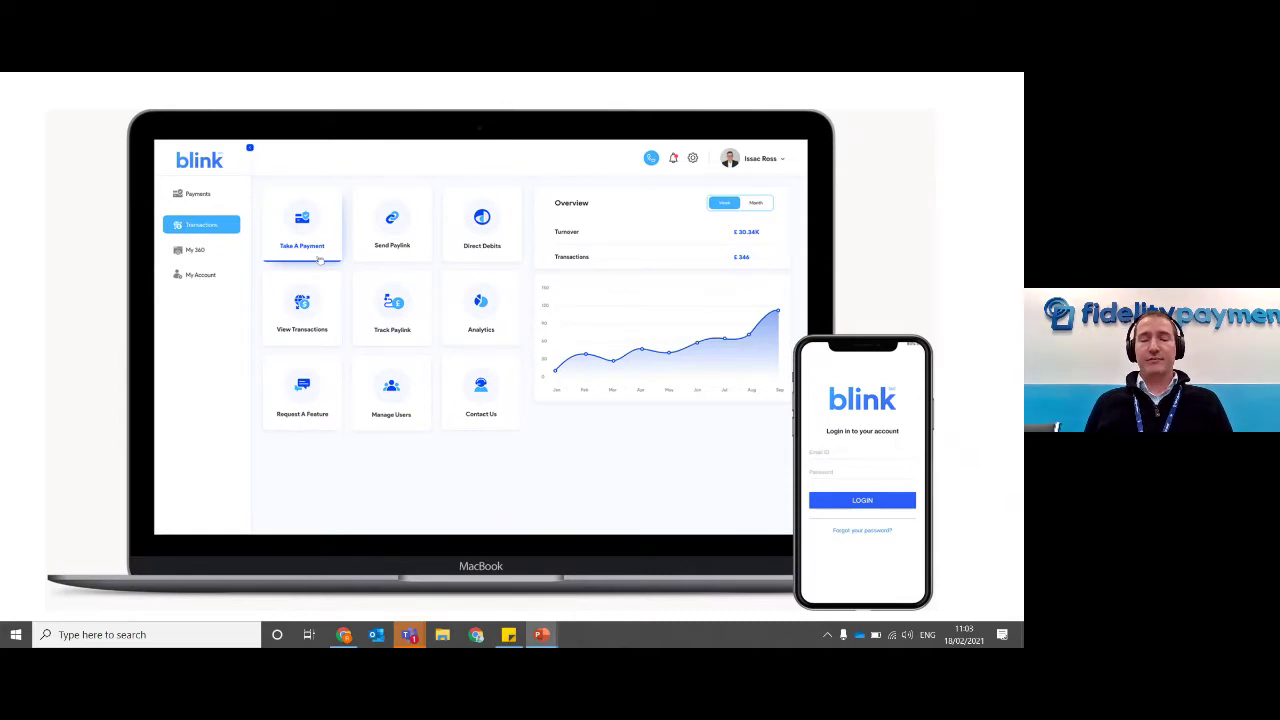
# Leave the slideshow for the browser's Blink3Sixty dashboard and close the duplicate dashboard tab.
pyautogui.press('Right')
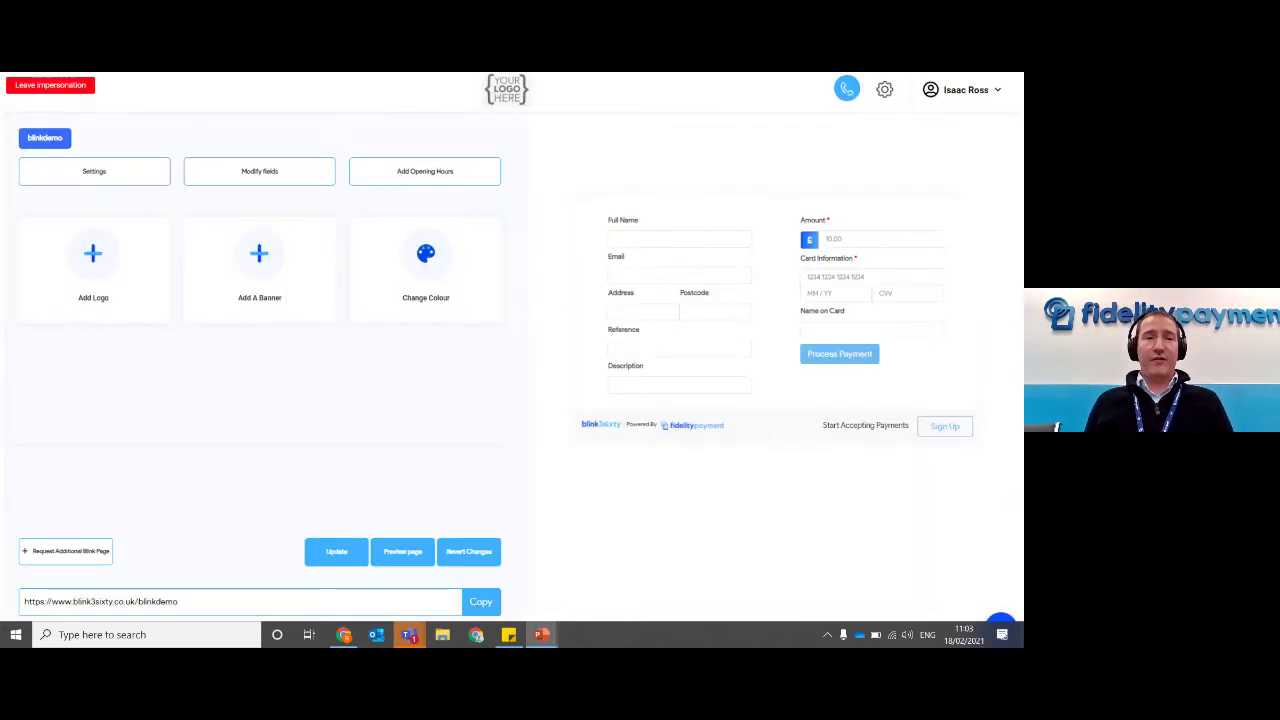
pyautogui.click(803, 485)
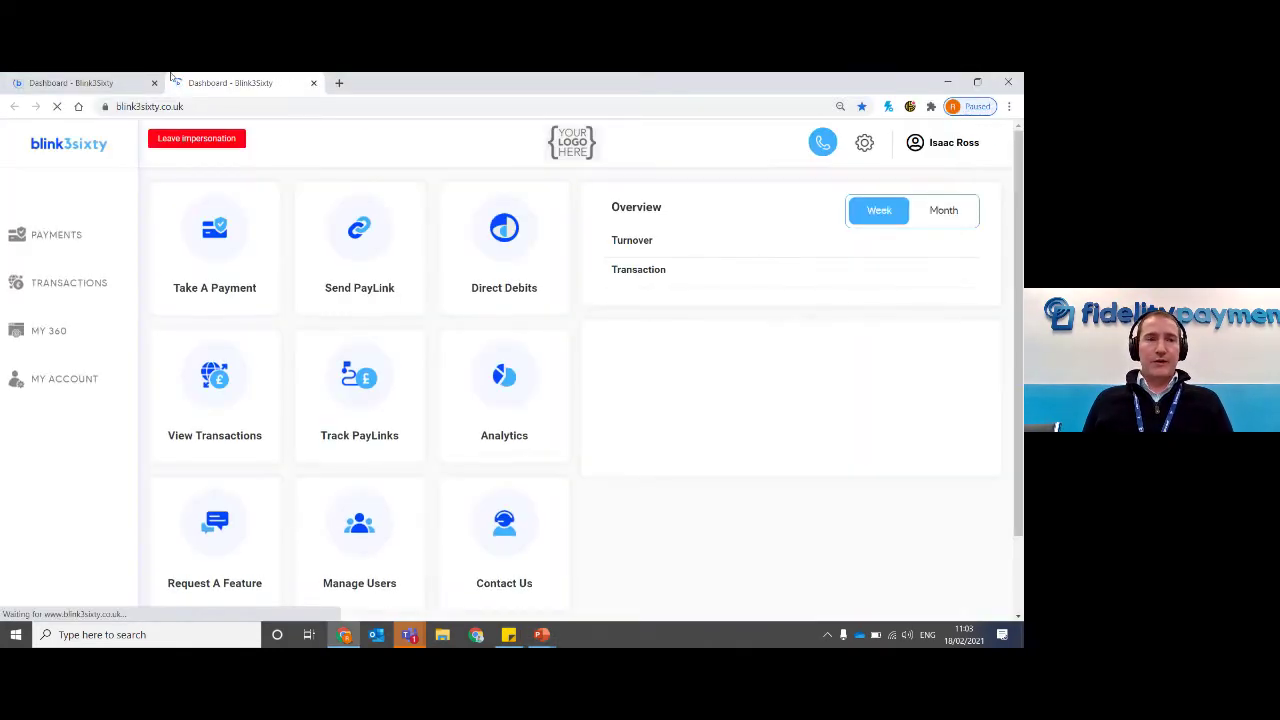
pyautogui.click(154, 83)
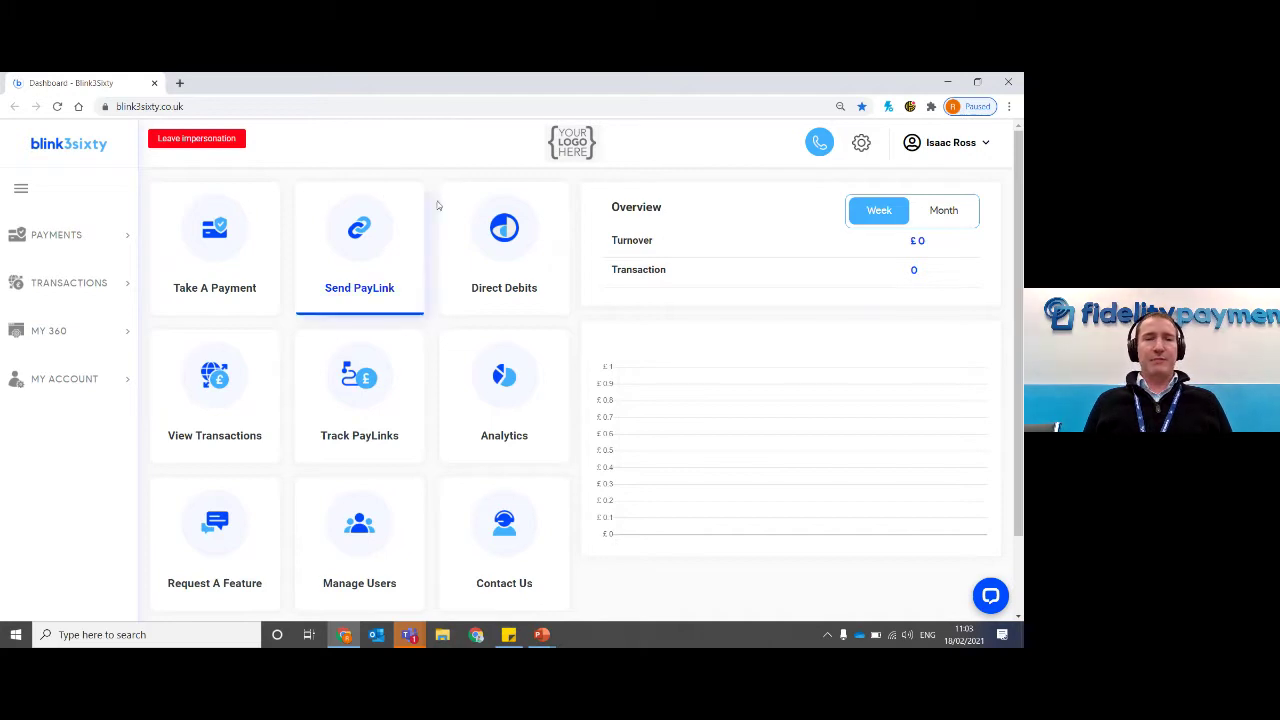
# Look through the options offered under Payments, Card Payments and Transactions.
pyautogui.click(70, 234)
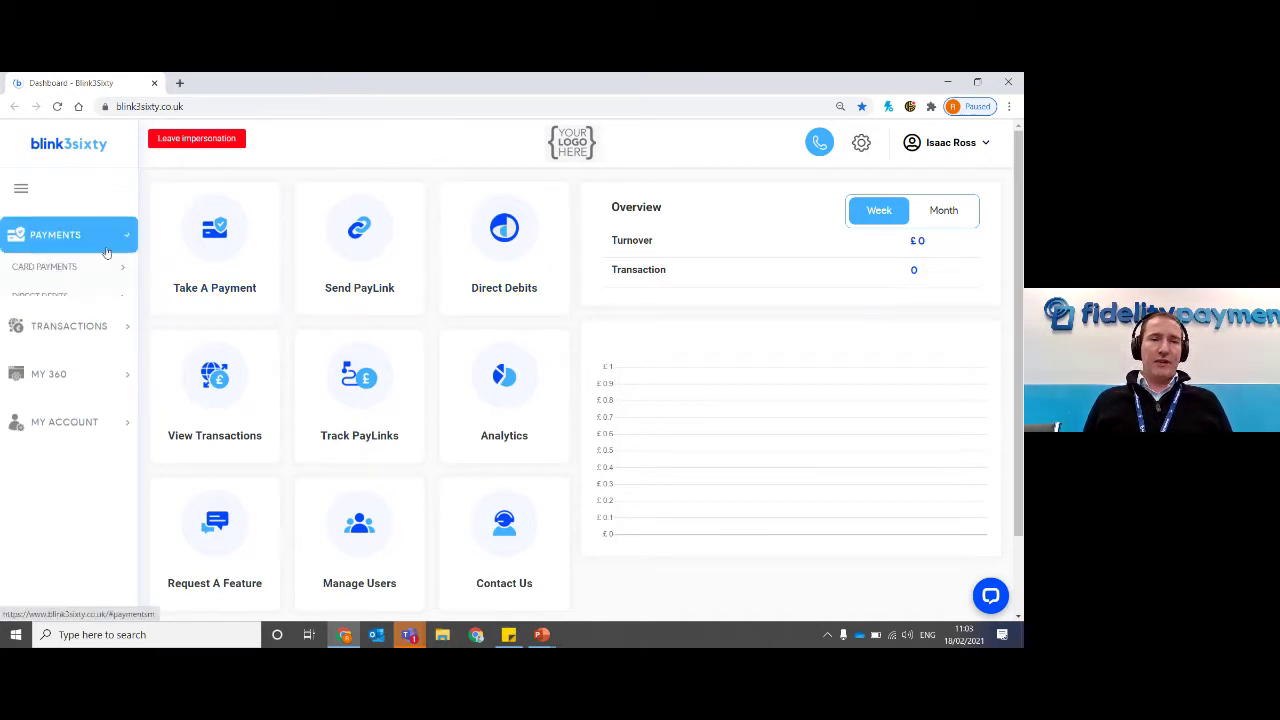
pyautogui.click(87, 272)
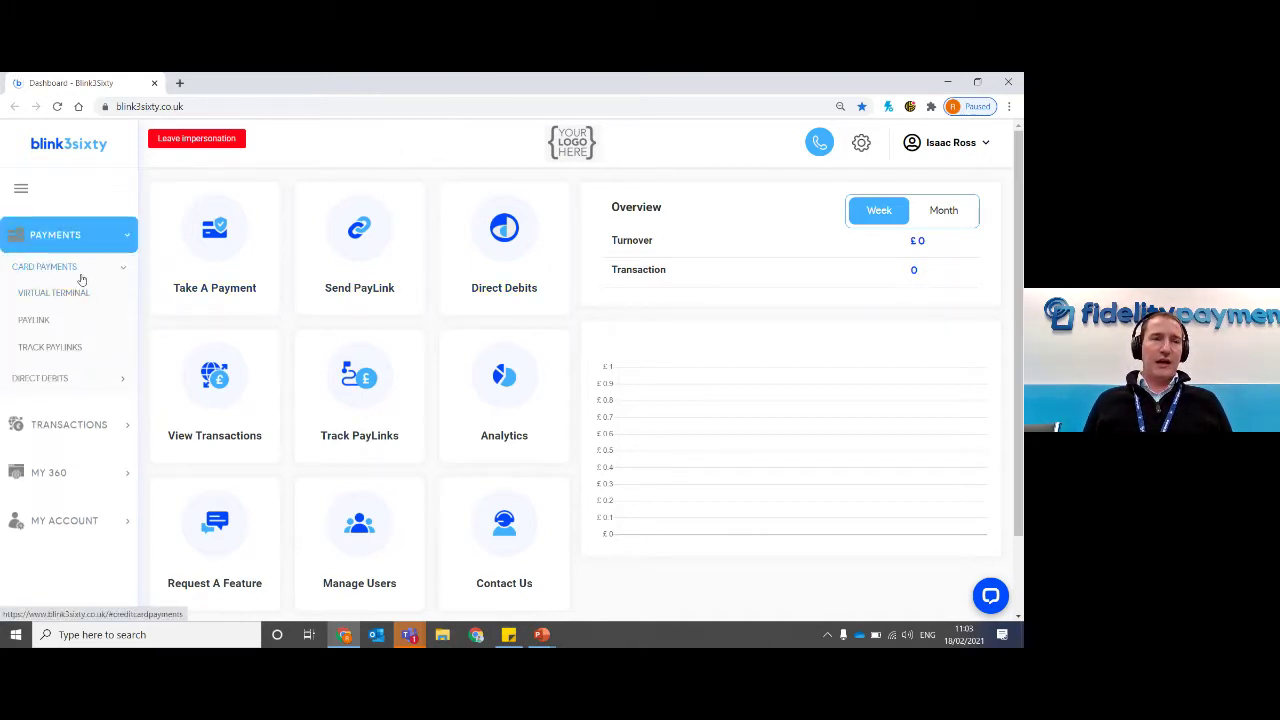
pyautogui.click(97, 424)
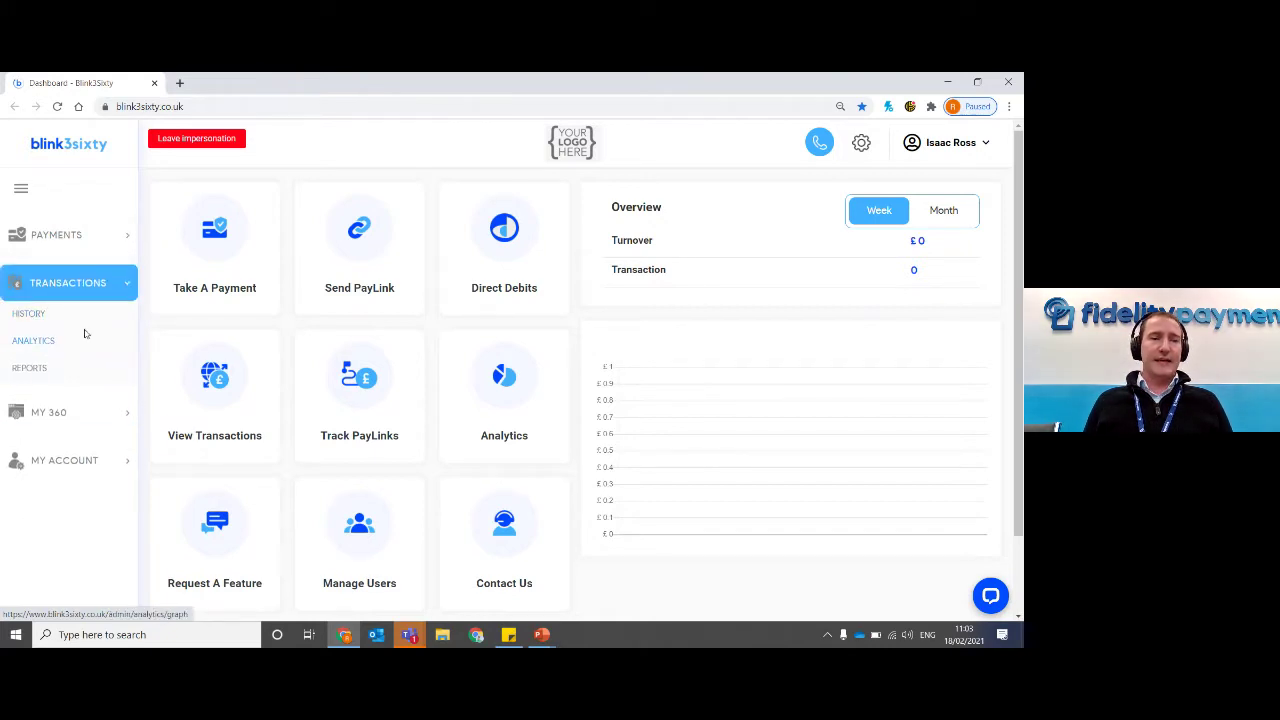
# Open the My 360 Customiser for the blinkdemo payment page and dismiss the Keeper notice.
pyautogui.click(88, 412)
pyautogui.click(49, 392)
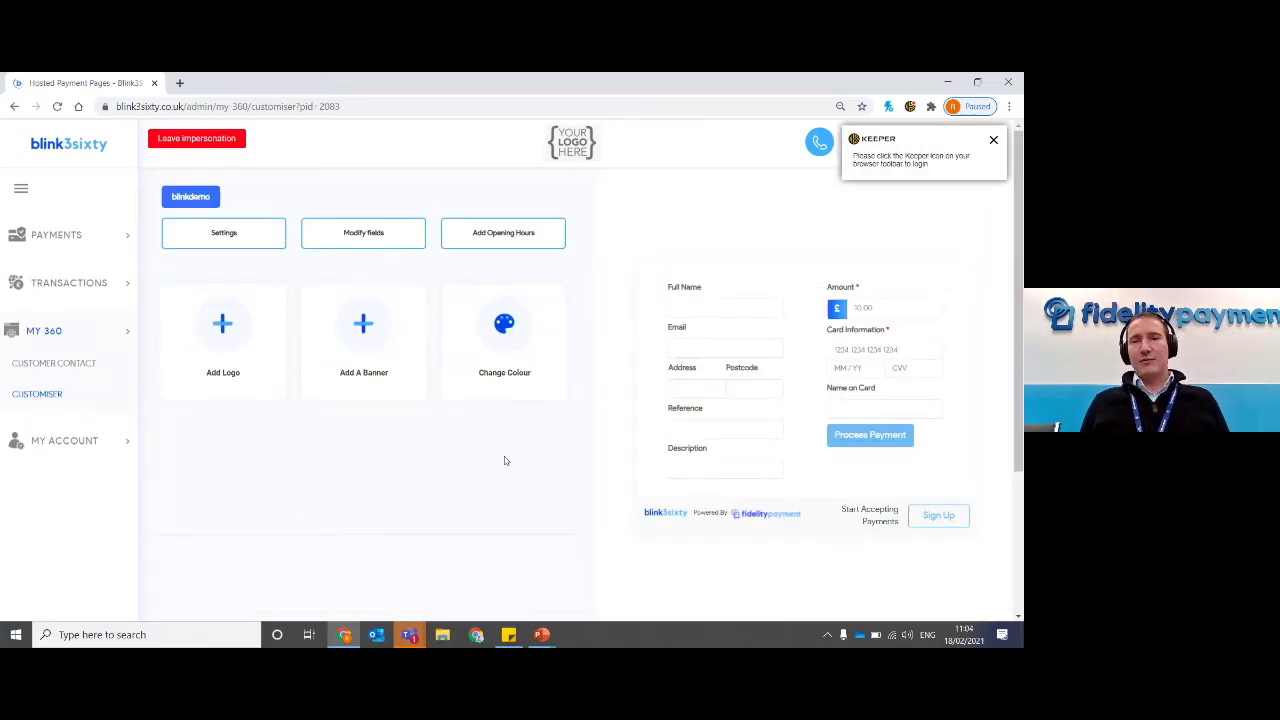
pyautogui.click(993, 140)
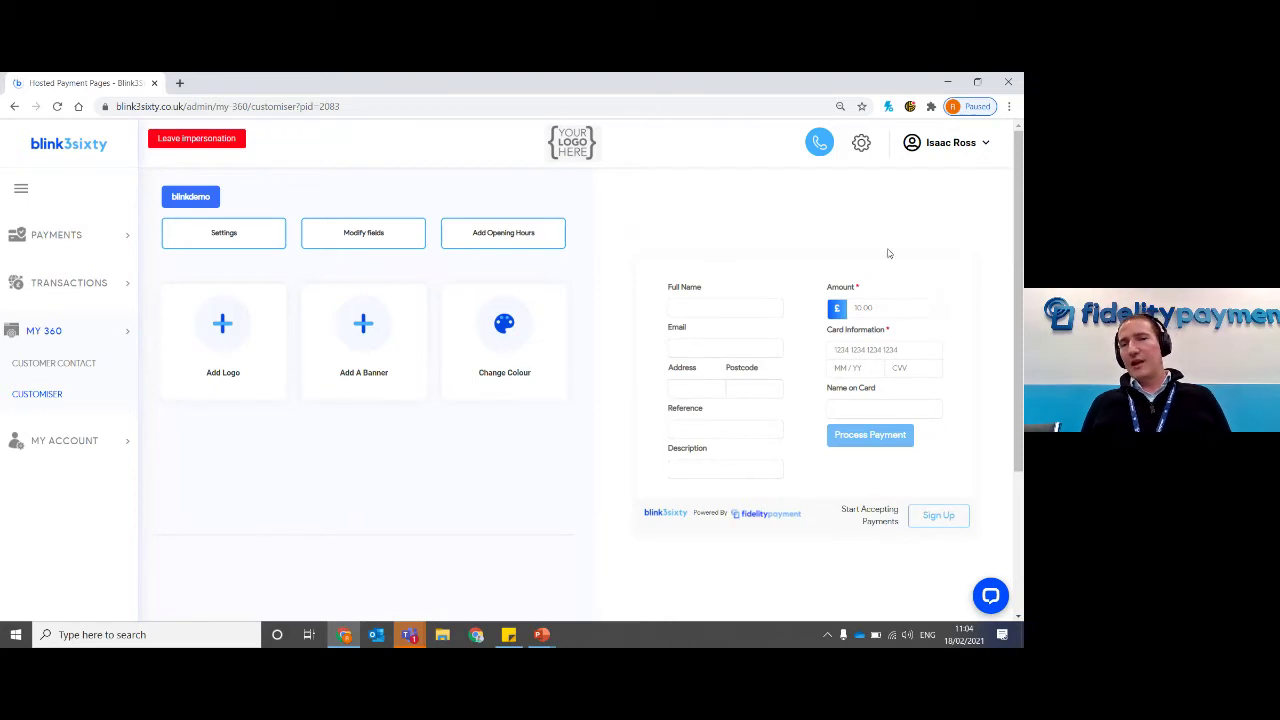
# Review the blinkdemo page settings, including the available currencies, card types and receipt options, and close them without changes.
pyautogui.click(217, 245)
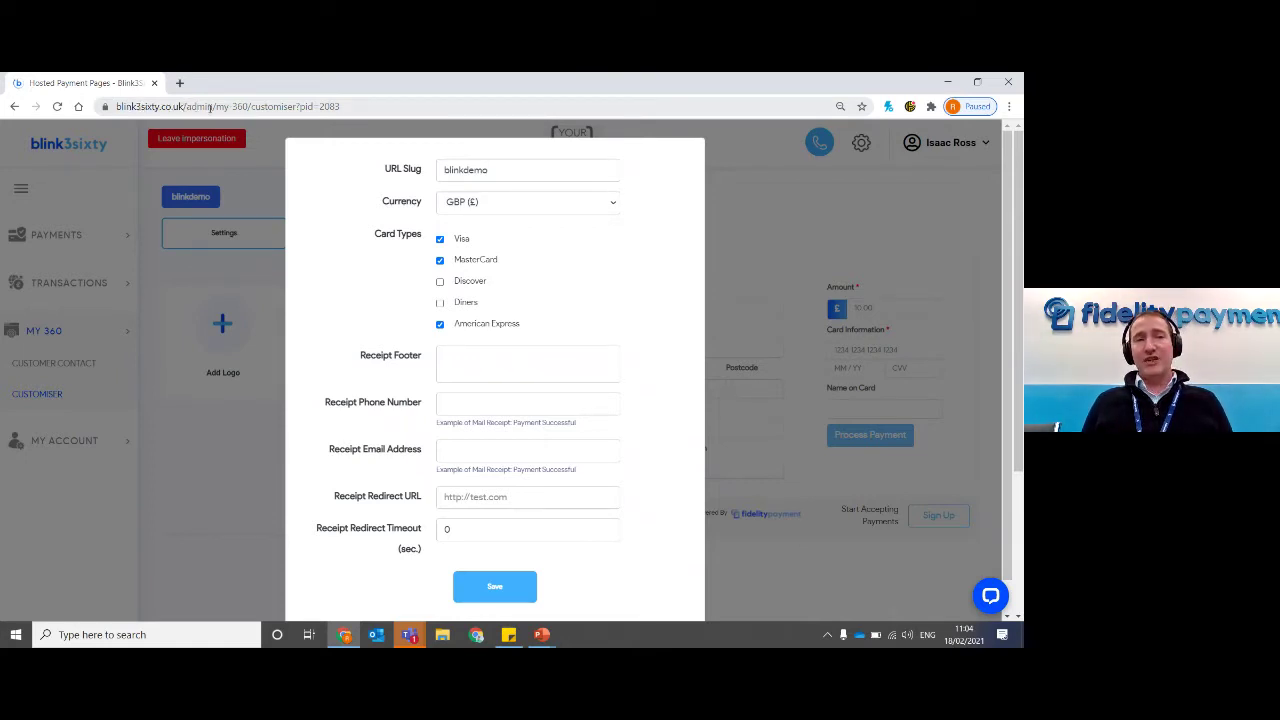
pyautogui.click(473, 208)
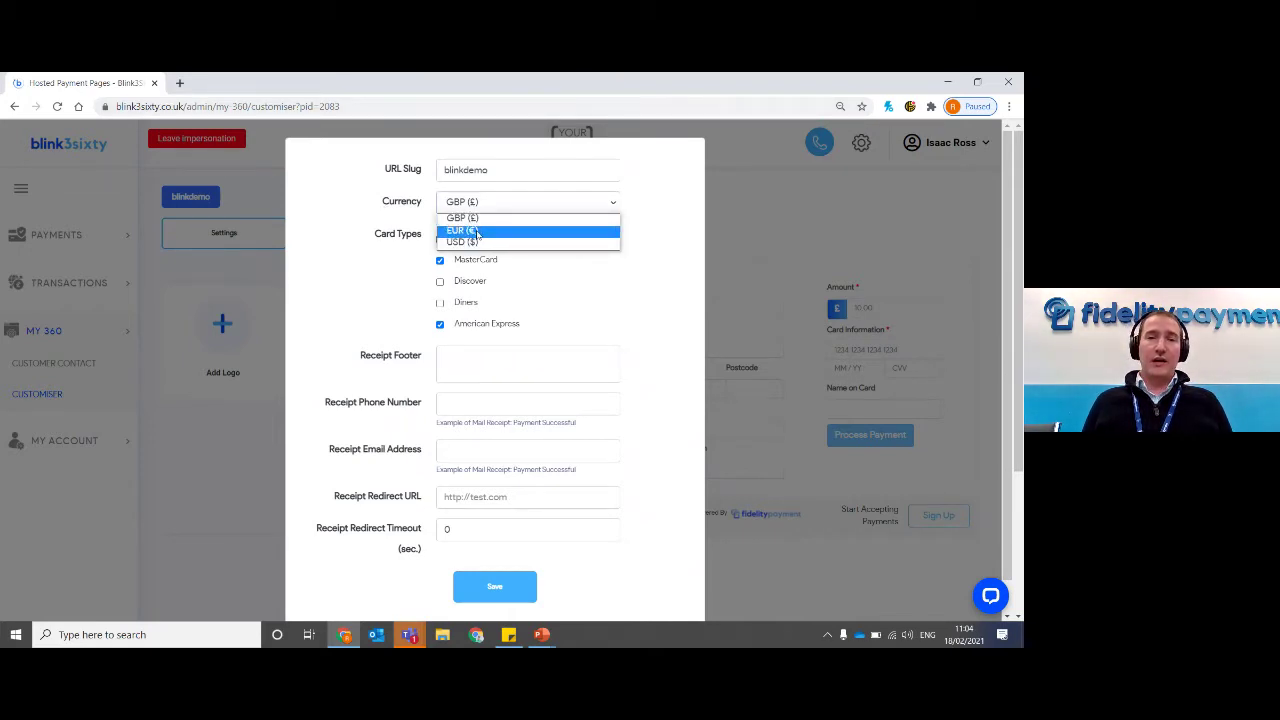
pyautogui.click(384, 277)
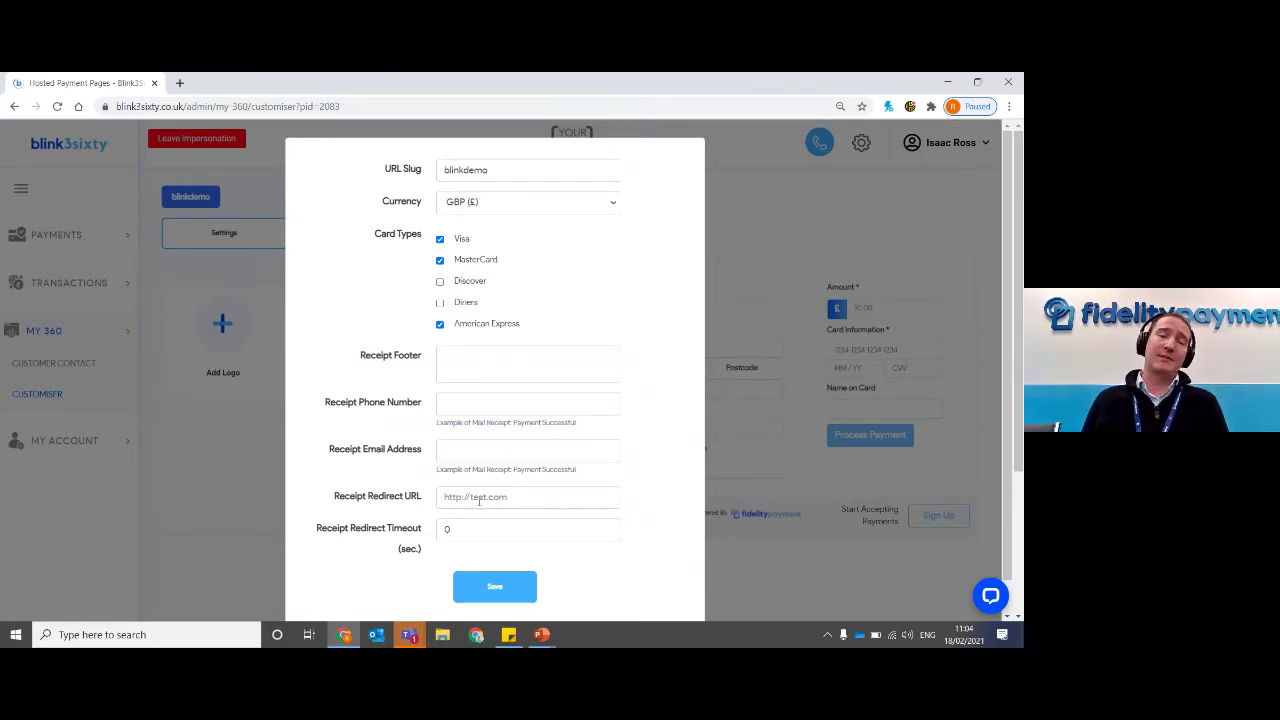
pyautogui.click(228, 476)
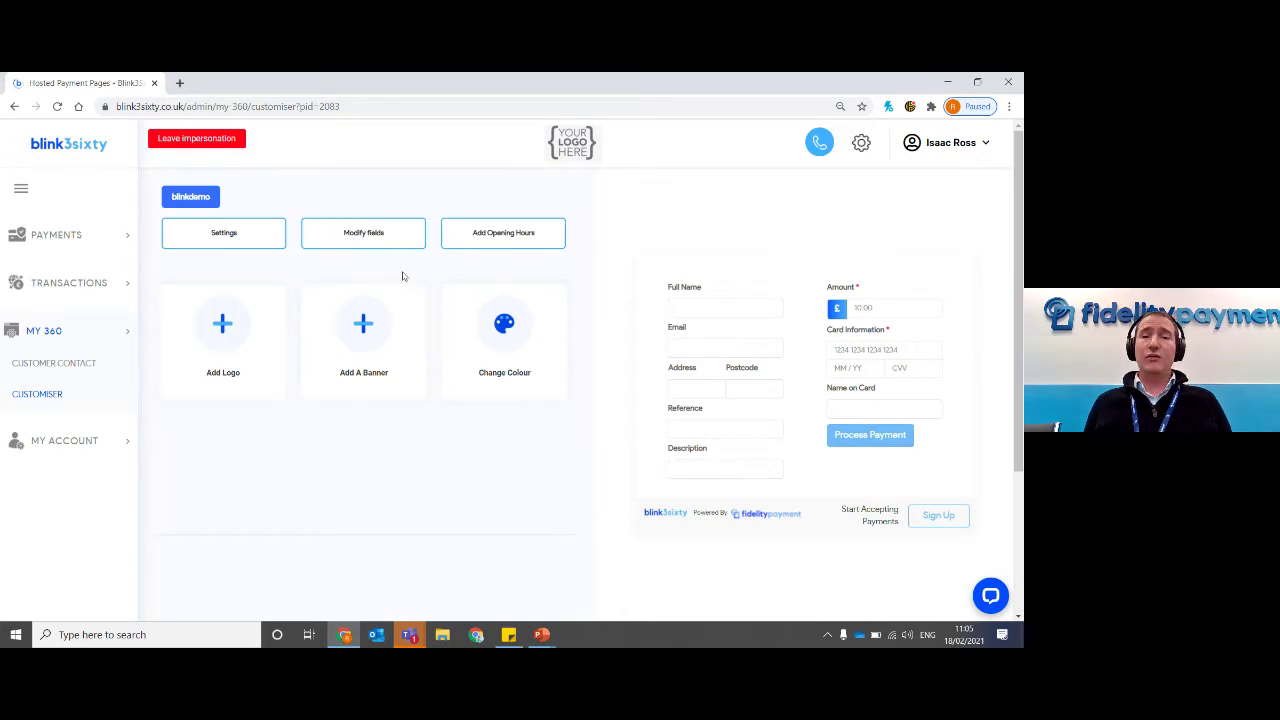
# Change the display name of the Full Name field to "Name" and of the Reference field to "Policy number".
pyautogui.click(363, 233)
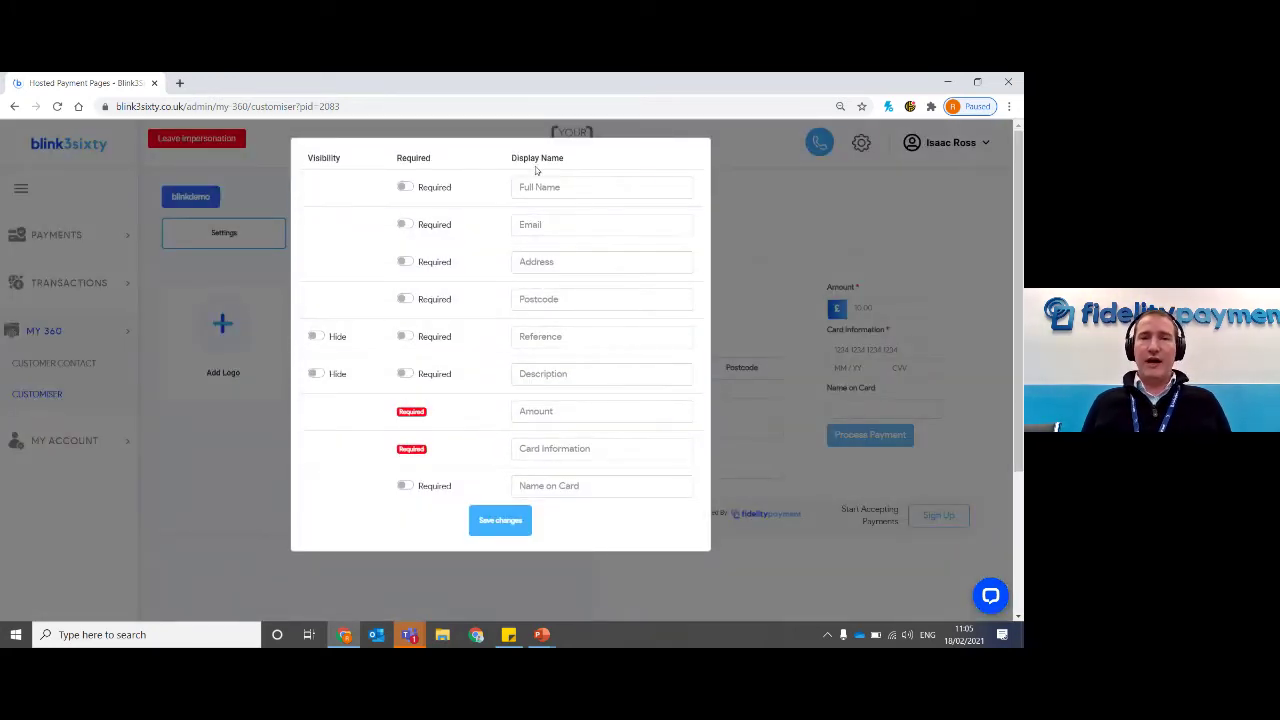
pyautogui.click(584, 191)
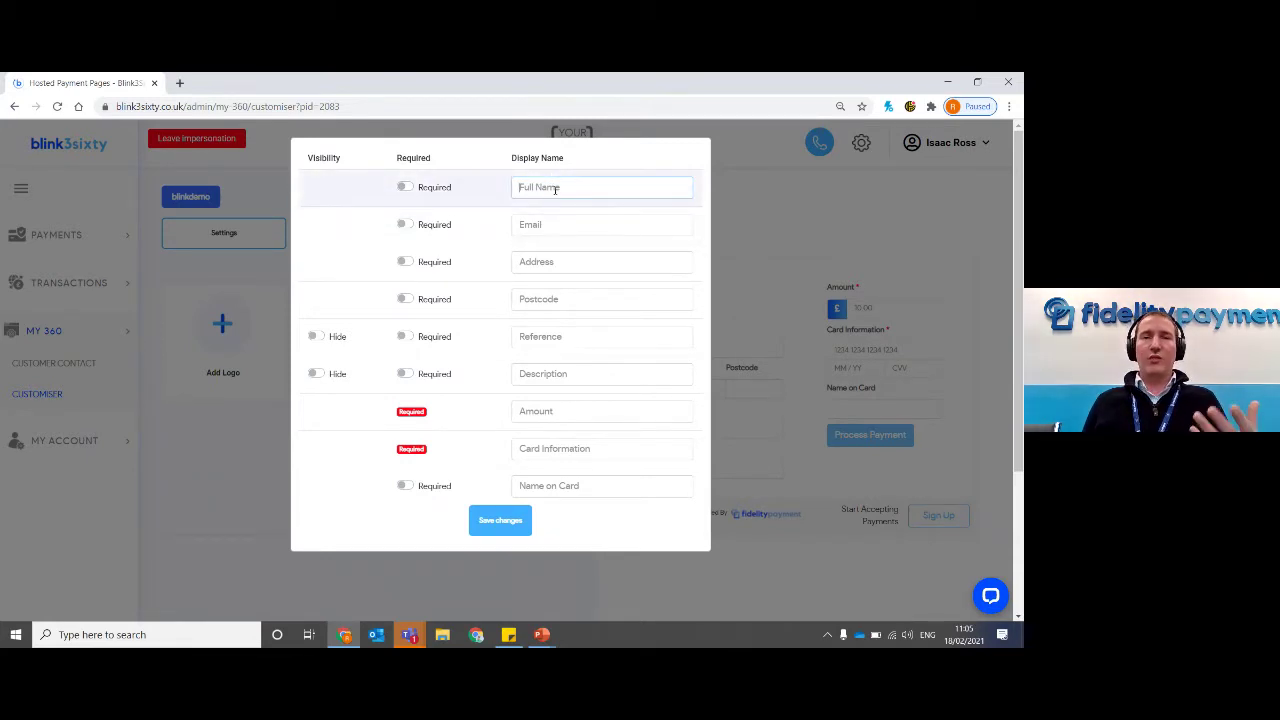
pyautogui.write('Name')
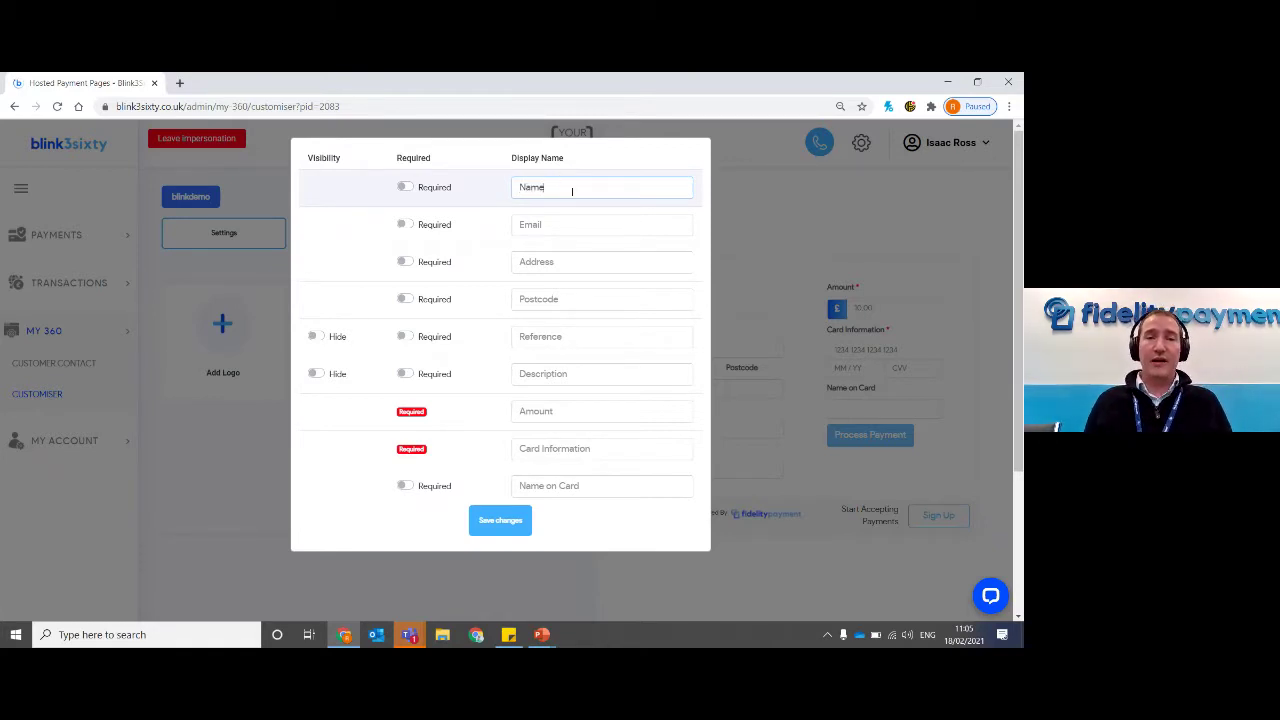
pyautogui.click(560, 339)
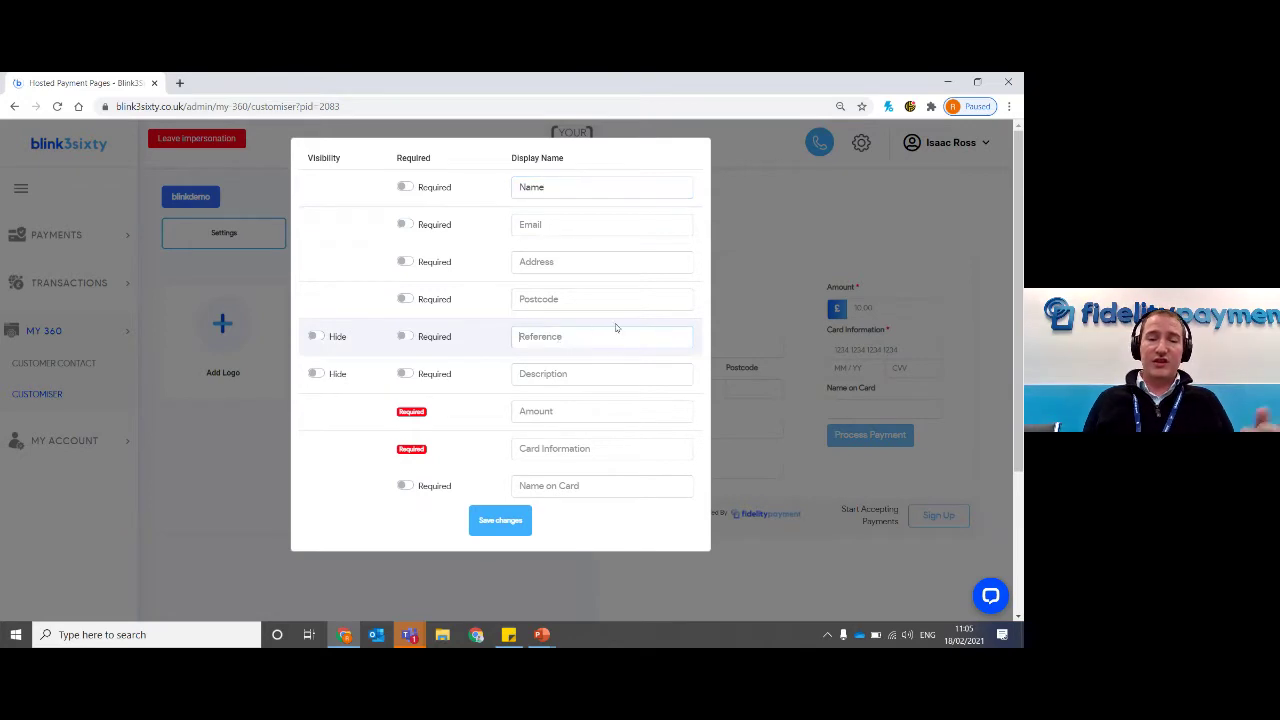
pyautogui.write('Polic')
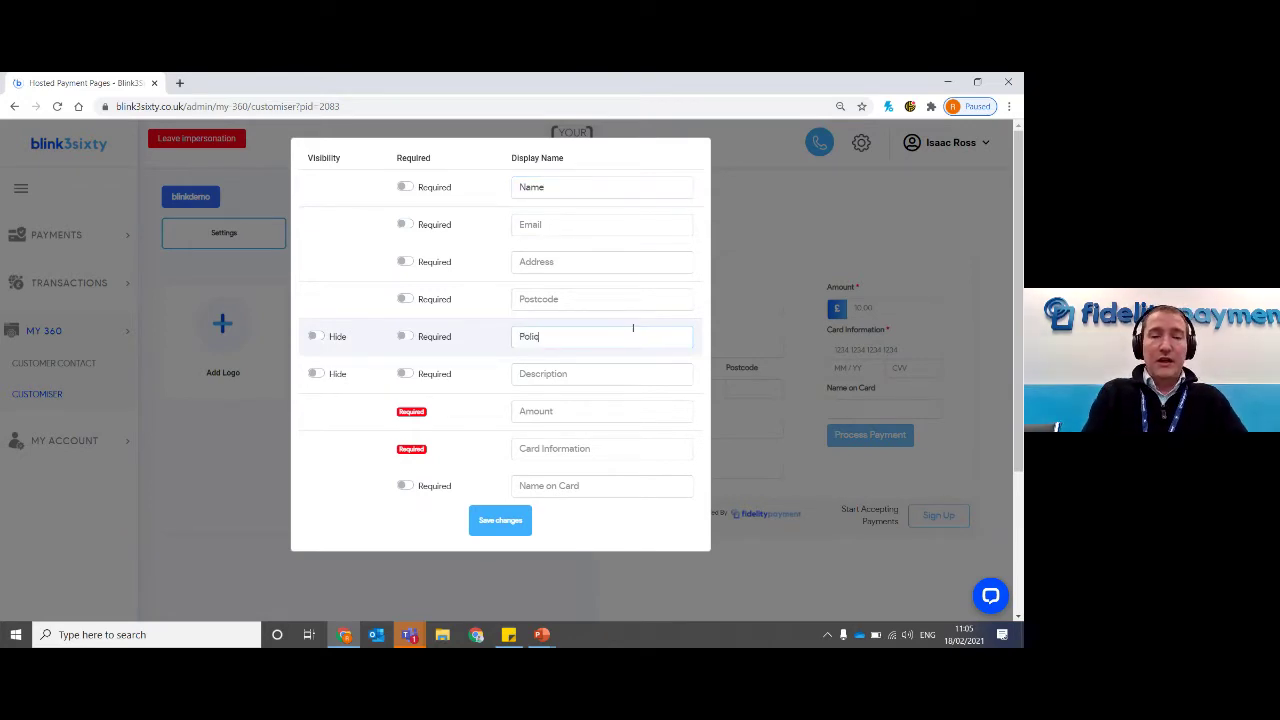
pyautogui.write('y number')
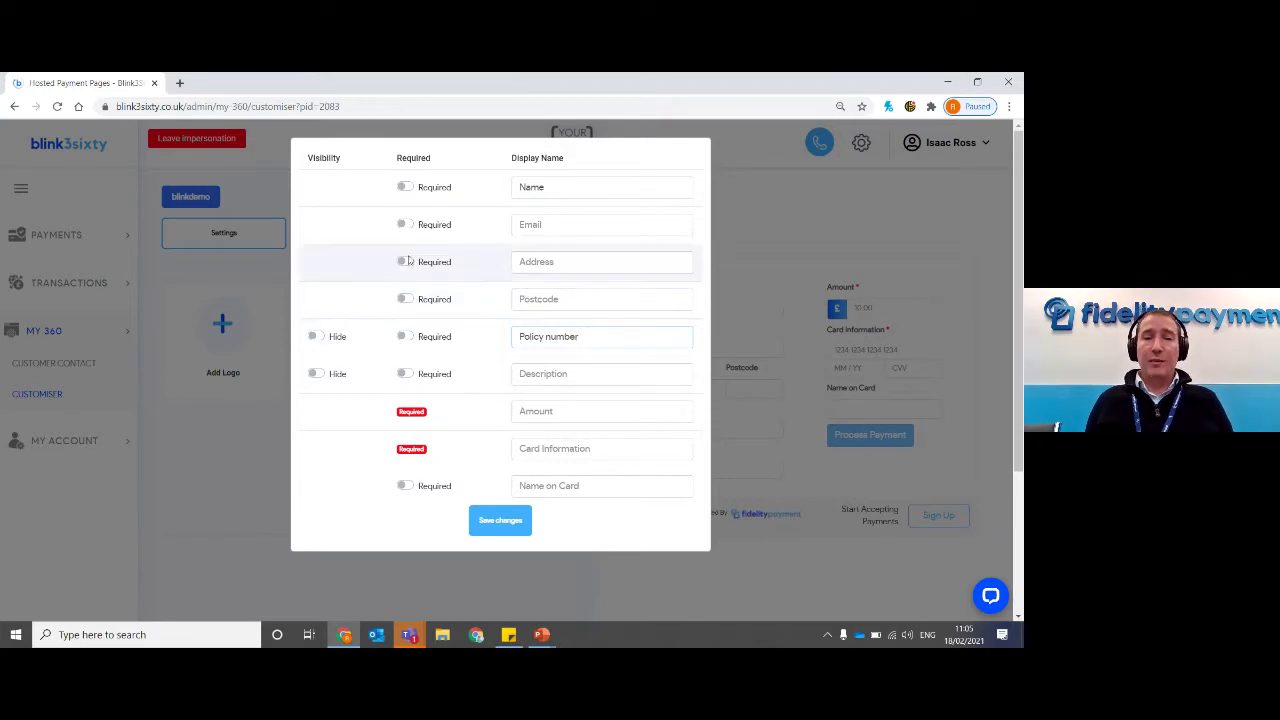
# Make the Name, Email, Address, Postcode, Policy number, Description and Name on Card fields required and save the changes.
pyautogui.click(406, 188)
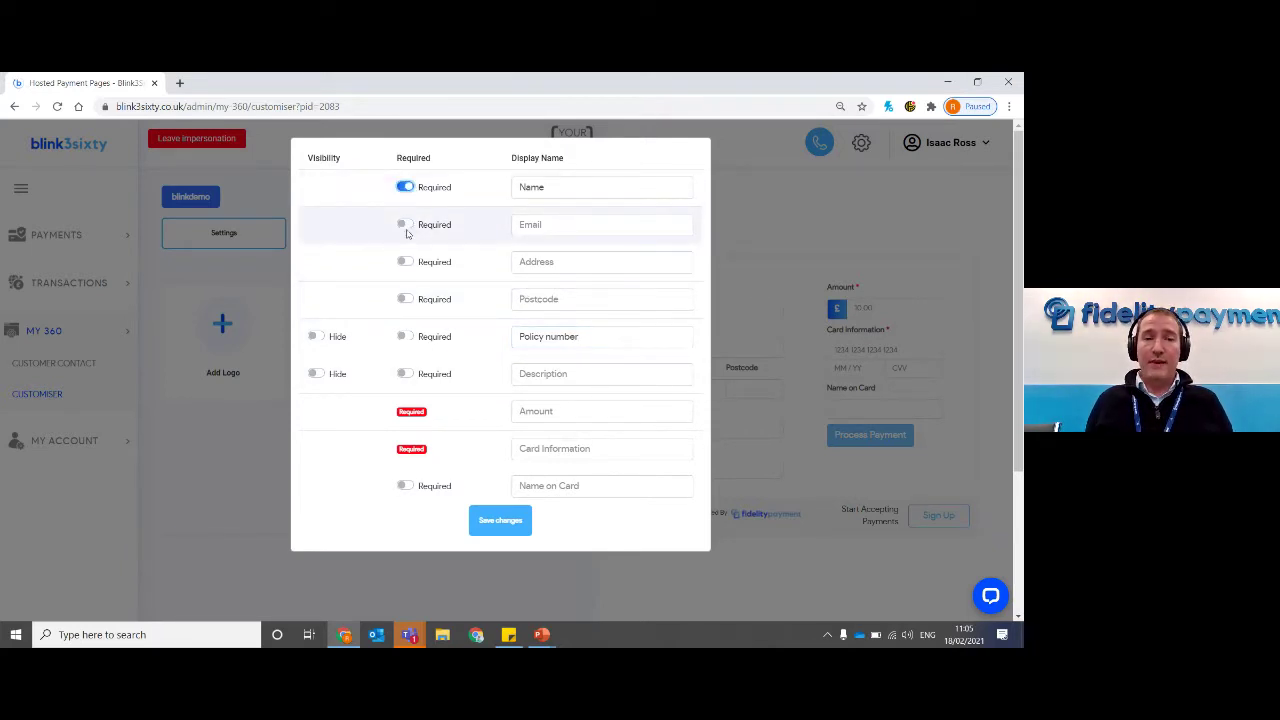
pyautogui.click(405, 226)
pyautogui.click(405, 262)
pyautogui.click(405, 299)
pyautogui.click(405, 336)
pyautogui.click(405, 373)
pyautogui.click(403, 486)
pyautogui.click(503, 527)
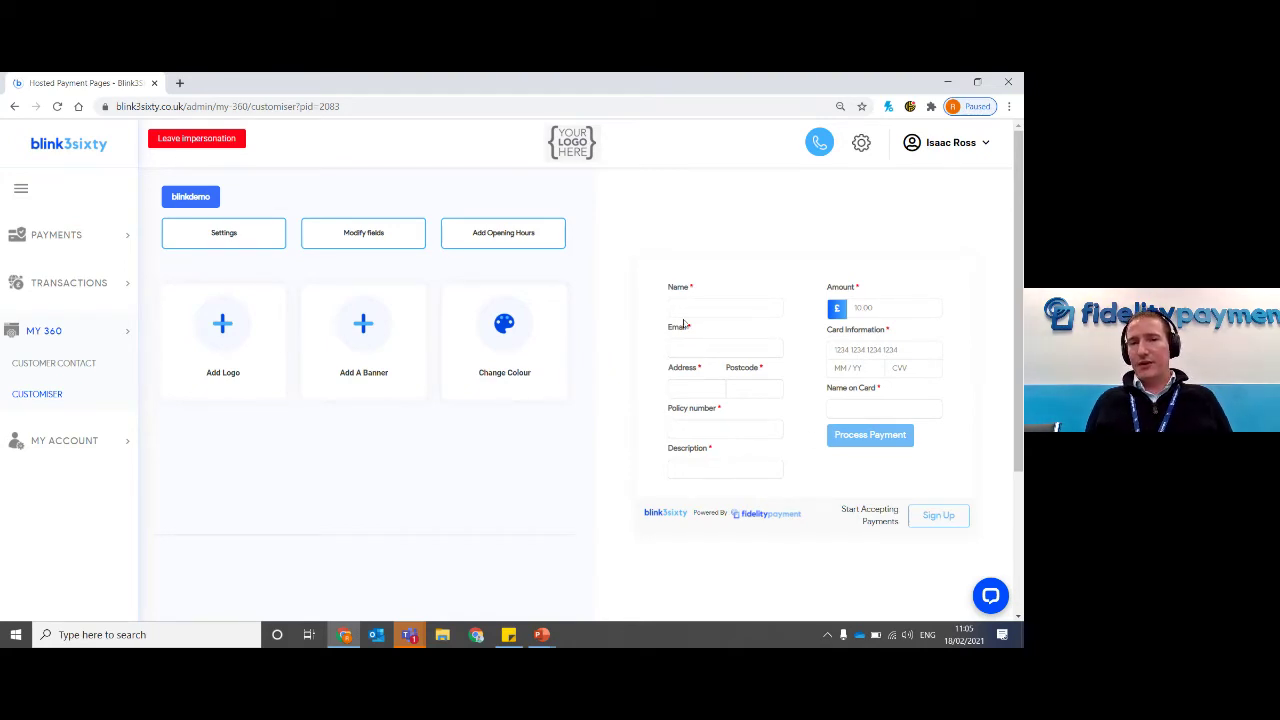
# Hide the Description field on the payment form and save the changes.
pyautogui.click(389, 243)
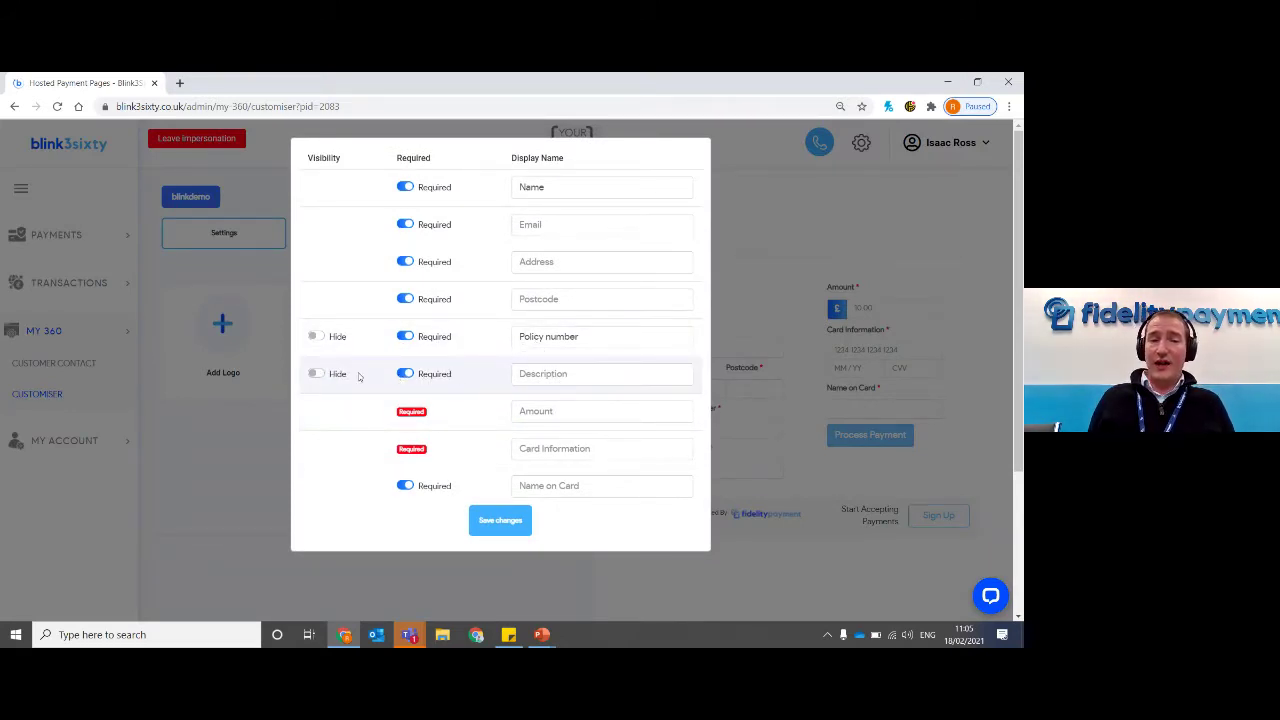
pyautogui.click(316, 373)
pyautogui.click(500, 521)
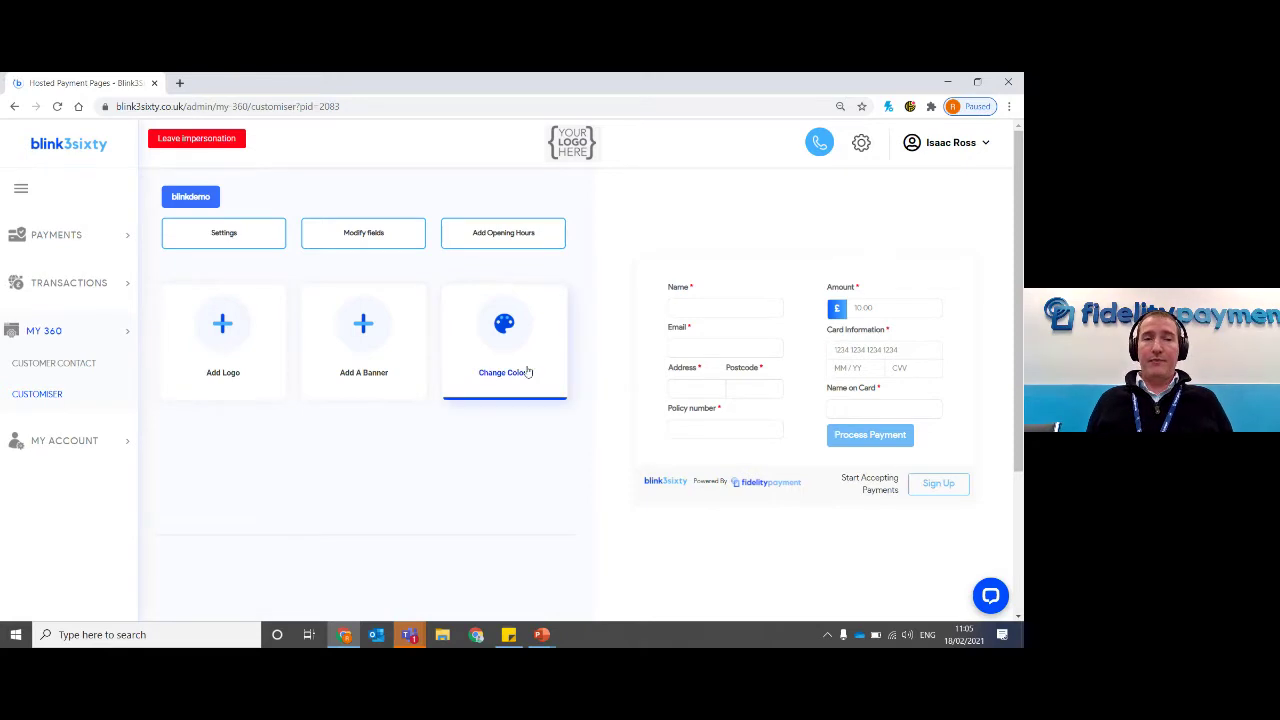
# Enable Opening Hours for the payment page and mark Sunday as Closed.
pyautogui.click(486, 240)
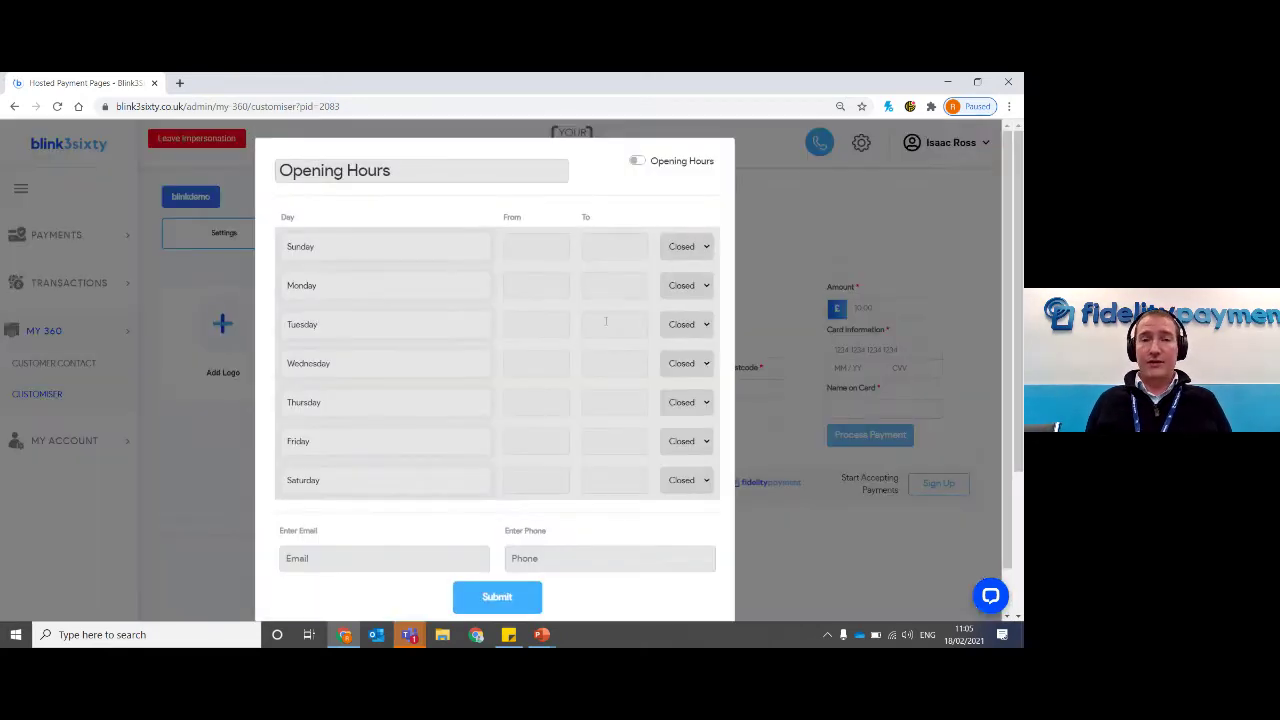
pyautogui.click(636, 160)
pyautogui.click(695, 255)
pyautogui.click(688, 279)
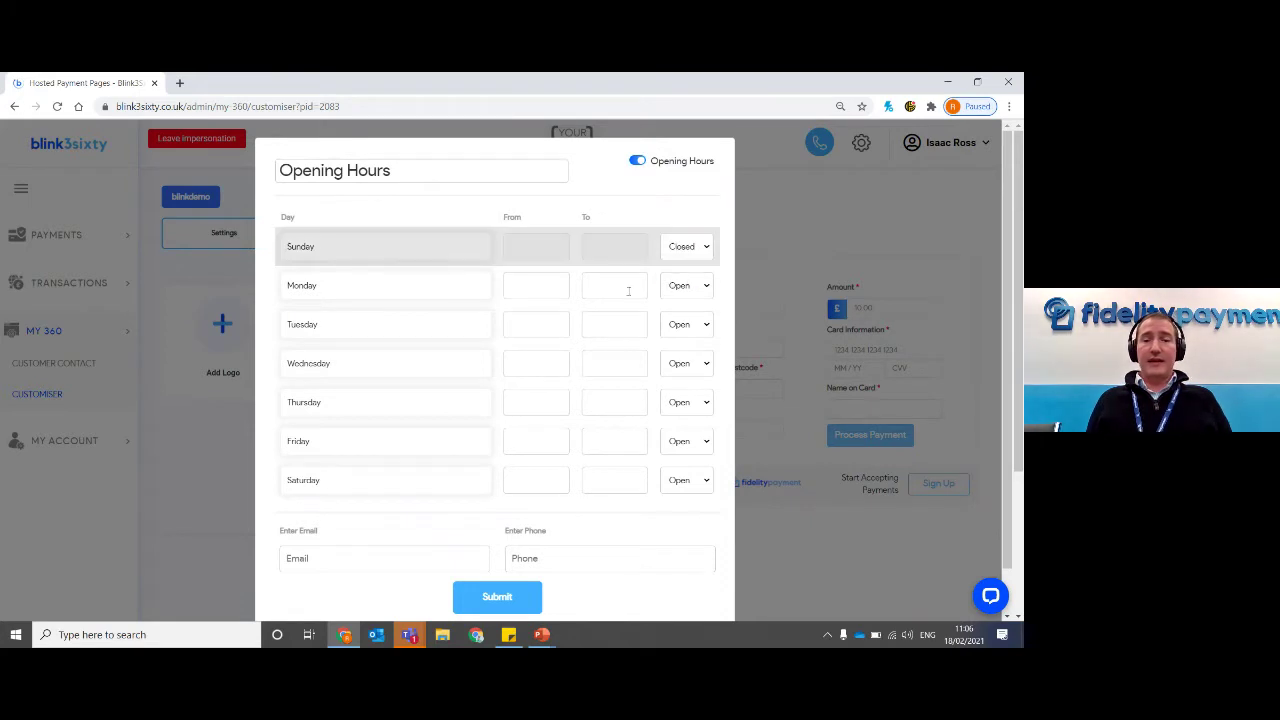
# Set Monday's opening hours from 9:00am to 5:00pm.
pyautogui.click(549, 293)
pyautogui.click(535, 328)
pyautogui.scroll(-5, 615, 340)
pyautogui.click(606, 349)
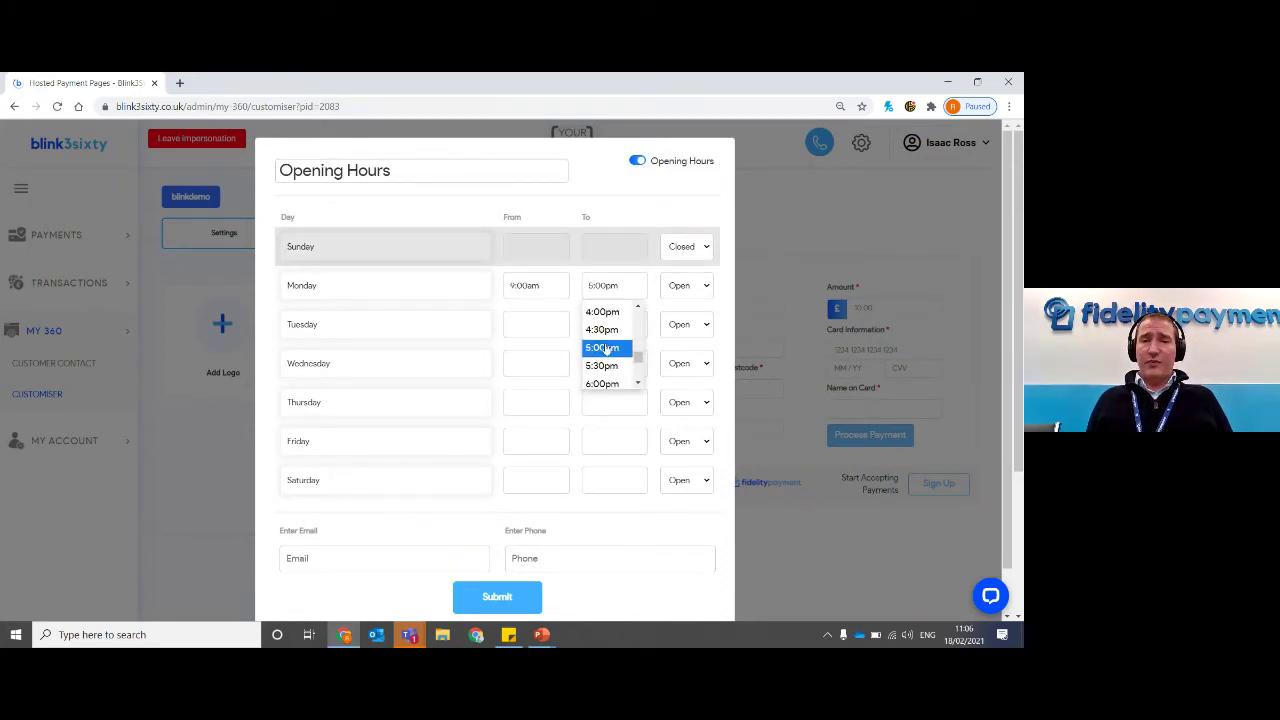
pyautogui.click(606, 349)
# Set Tuesday's opening hours from 9:00am to 5:00pm.
pyautogui.click(557, 329)
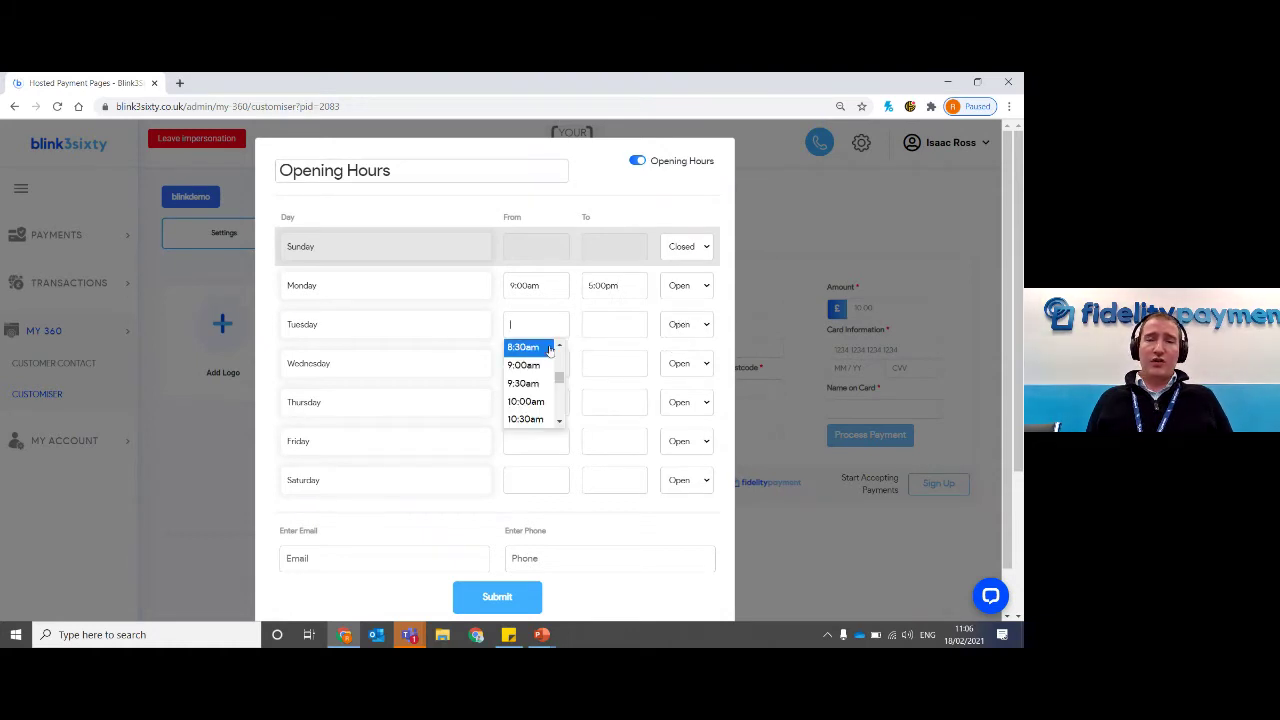
pyautogui.click(546, 366)
pyautogui.click(612, 327)
pyautogui.scroll(-3, 609, 382)
pyautogui.scroll(-5, 608, 385)
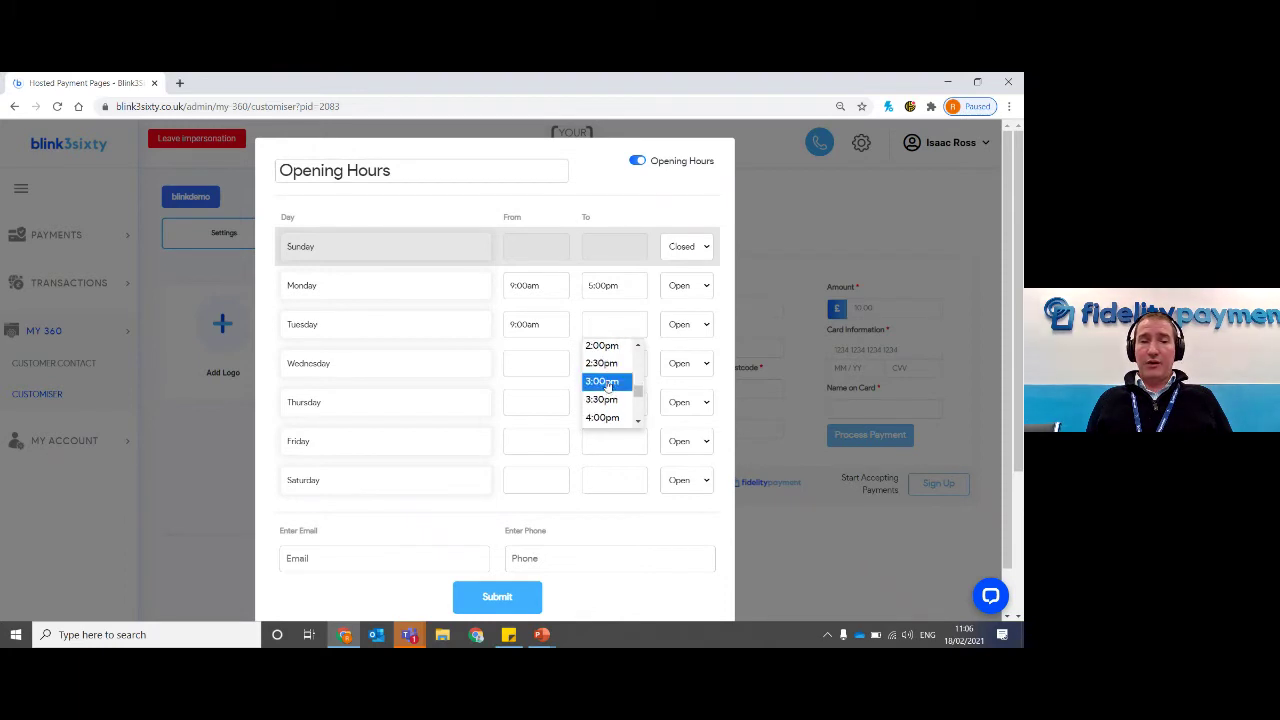
pyautogui.click(603, 387)
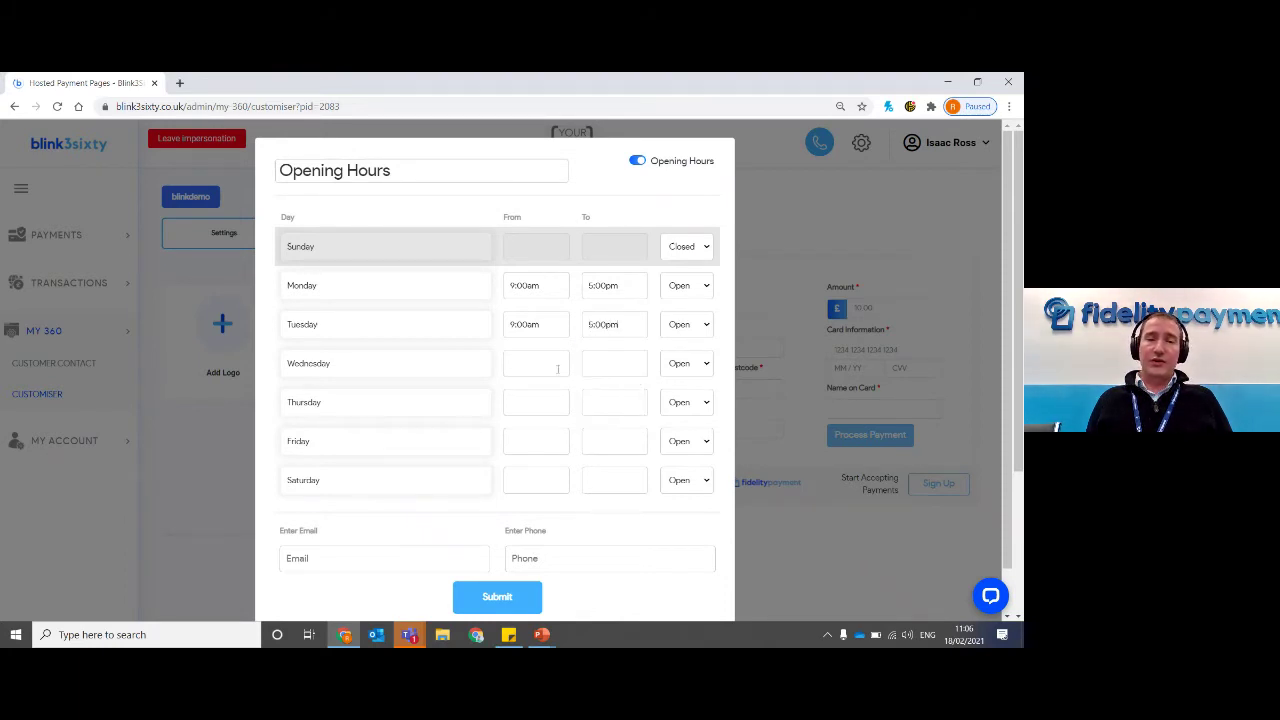
# Set Wednesday's opening hours from 9:00am to 5:00pm.
pyautogui.click(536, 363)
pyautogui.click(530, 404)
pyautogui.click(604, 373)
pyautogui.scroll(-6, 606, 415)
pyautogui.scroll(-2, 608, 428)
pyautogui.click(603, 424)
# Set Thursday's opening hours from 9:00am to 5:00pm.
pyautogui.click(551, 406)
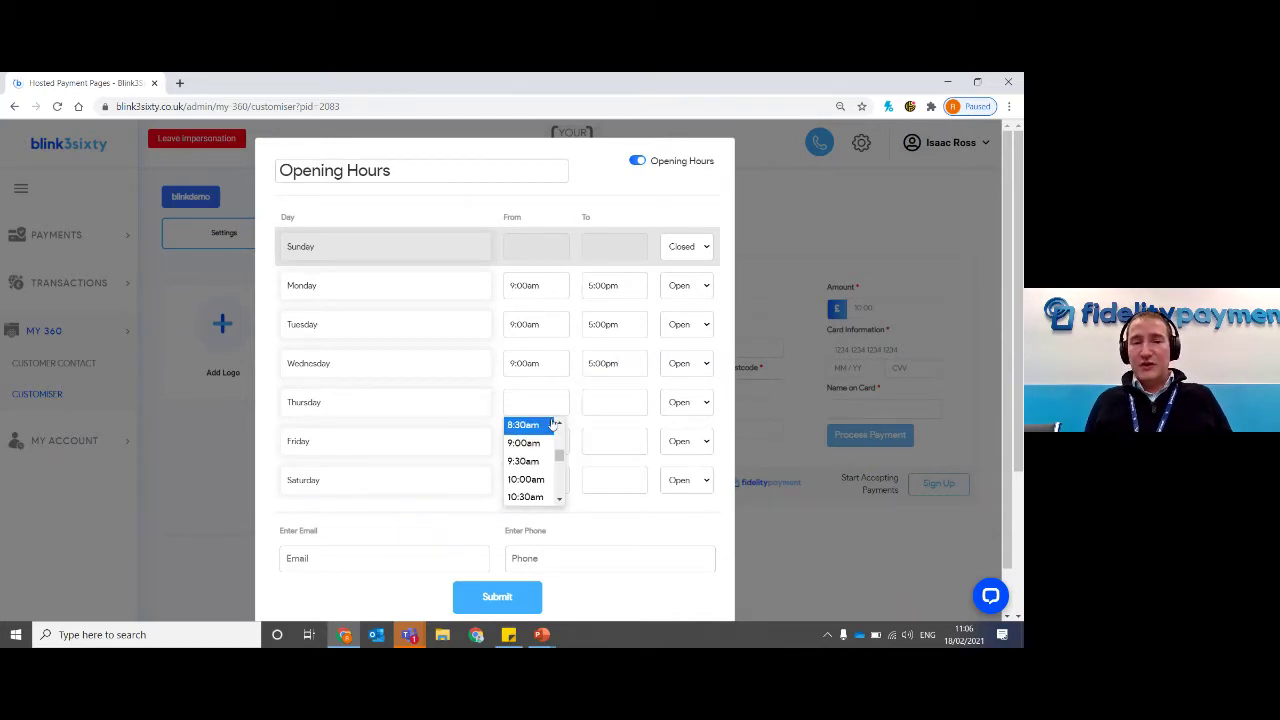
pyautogui.click(556, 425)
pyautogui.click(612, 402)
pyautogui.scroll(-5, 612, 455)
pyautogui.scroll(-5, 612, 458)
pyautogui.scroll(2, 610, 434)
pyautogui.click(602, 461)
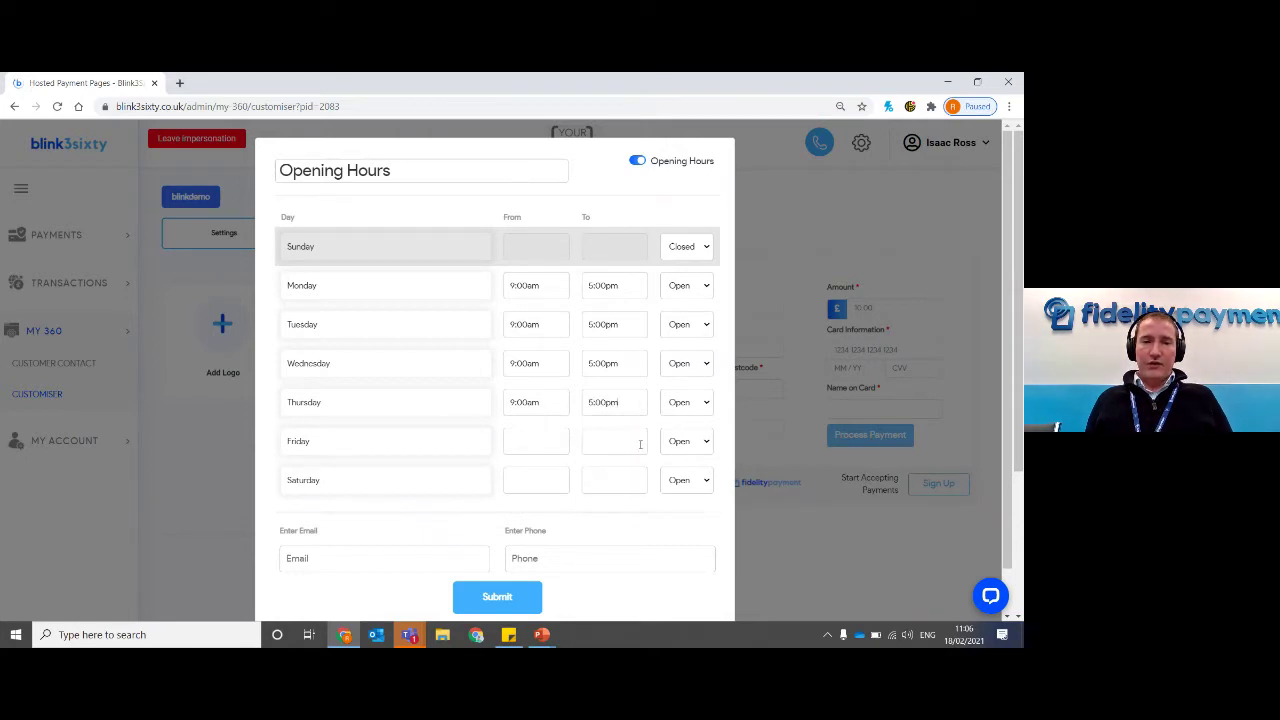
# Set Friday's opening hours from 9:00am to 5:00pm and mark Saturday as Closed.
pyautogui.click(520, 450)
pyautogui.click(528, 480)
pyautogui.click(612, 441)
pyautogui.scroll(-4, 615, 490)
pyautogui.scroll(-3, 612, 470)
pyautogui.scroll(1, 610, 478)
pyautogui.scroll(1, 612, 484)
pyautogui.click(609, 505)
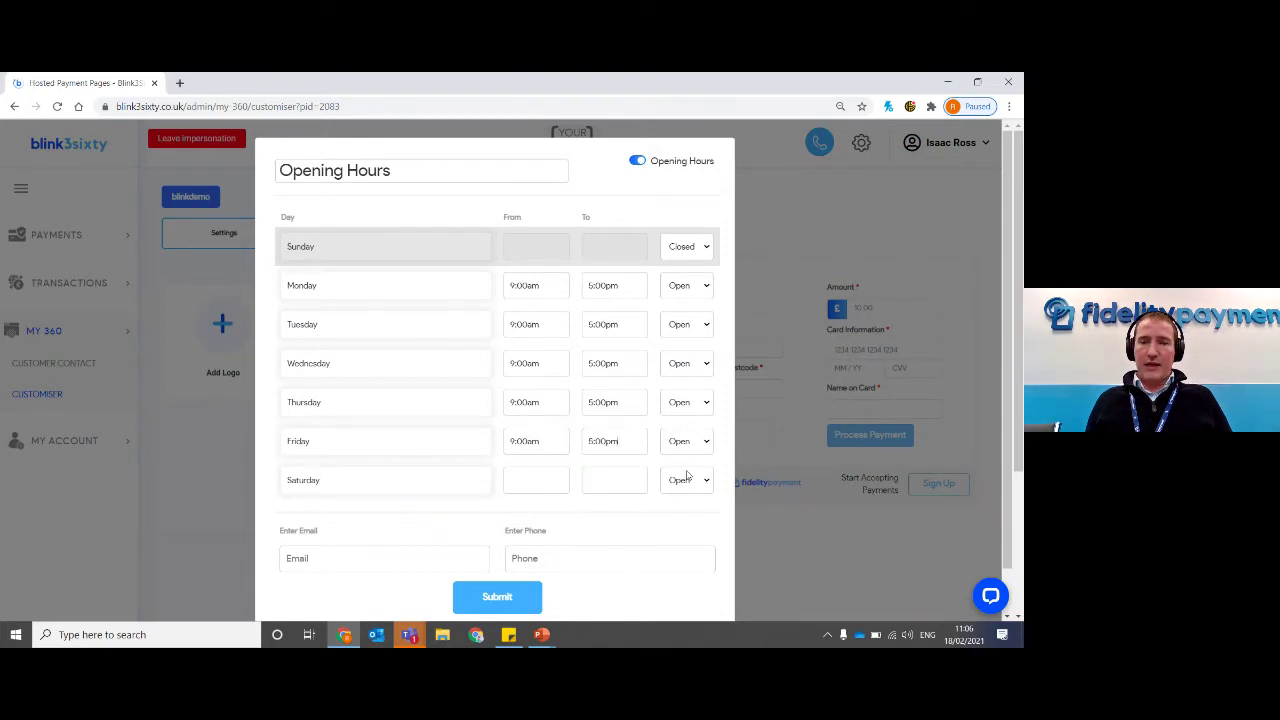
pyautogui.click(690, 479)
pyautogui.click(686, 510)
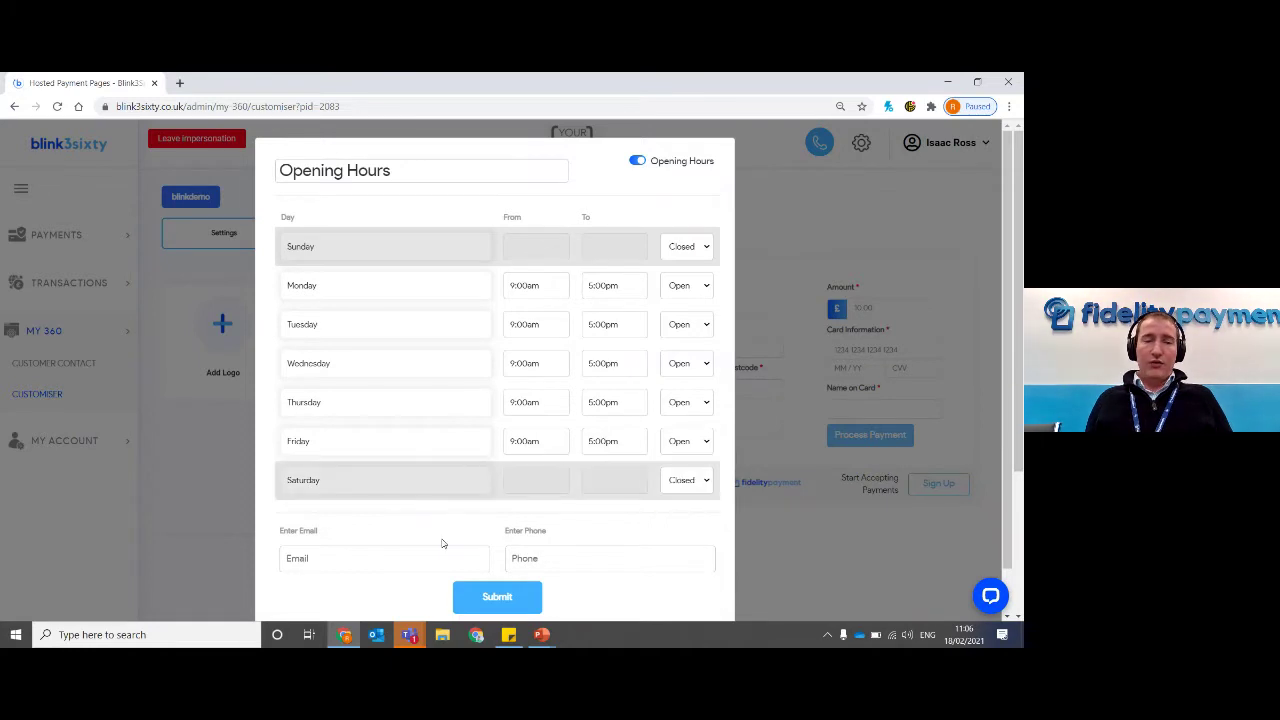
# Copy the contact e-mail address from the Sticky Notes memo into the Email field of the opening hours form.
pyautogui.click(508, 634)
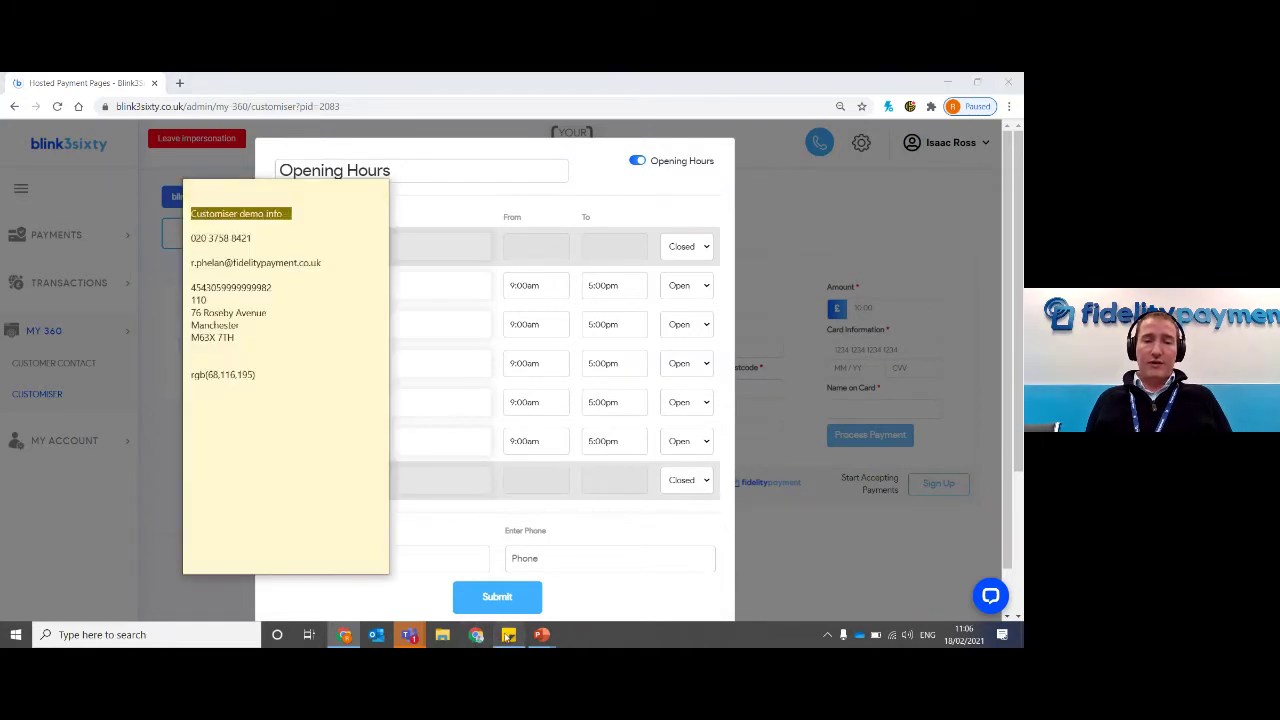
pyautogui.tripleClick(255, 262)
pyautogui.hotkey('ctrl', 'c')
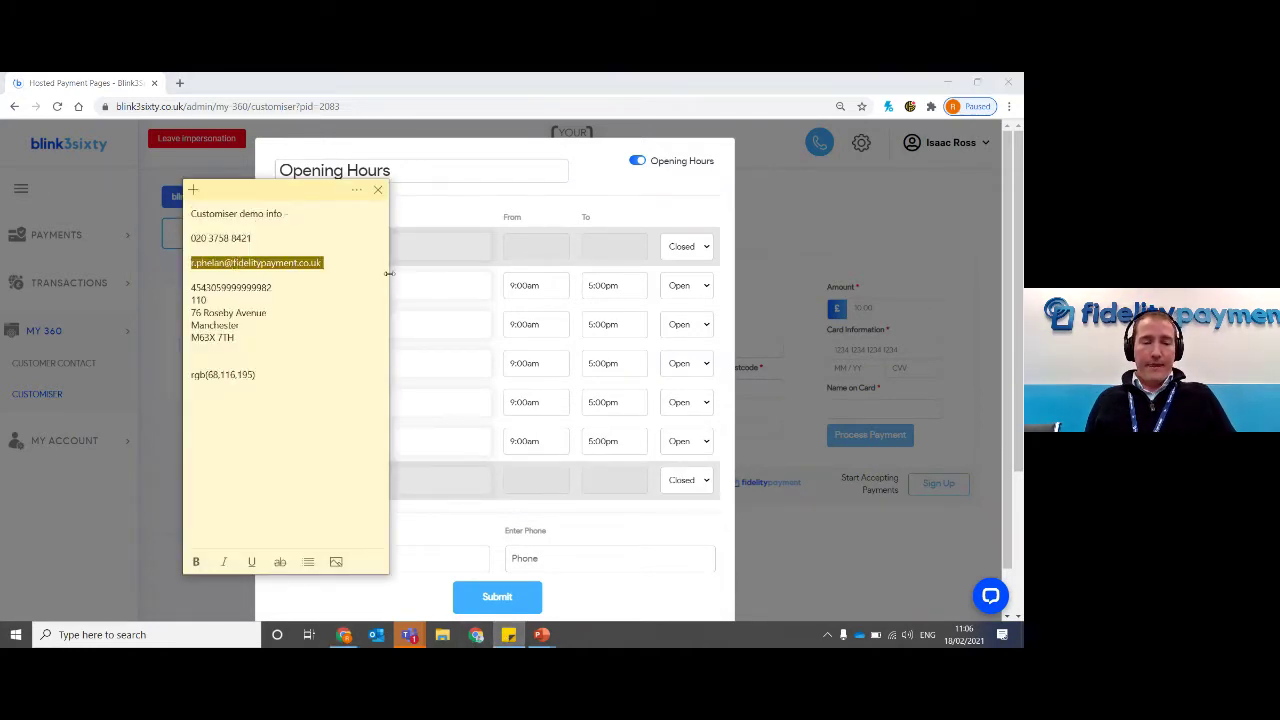
pyautogui.click(456, 545)
pyautogui.hotkey('ctrl', 'v')
# Copy the phone number from the Sticky Notes memo into the Phone field and submit the opening hours form.
pyautogui.click(509, 634)
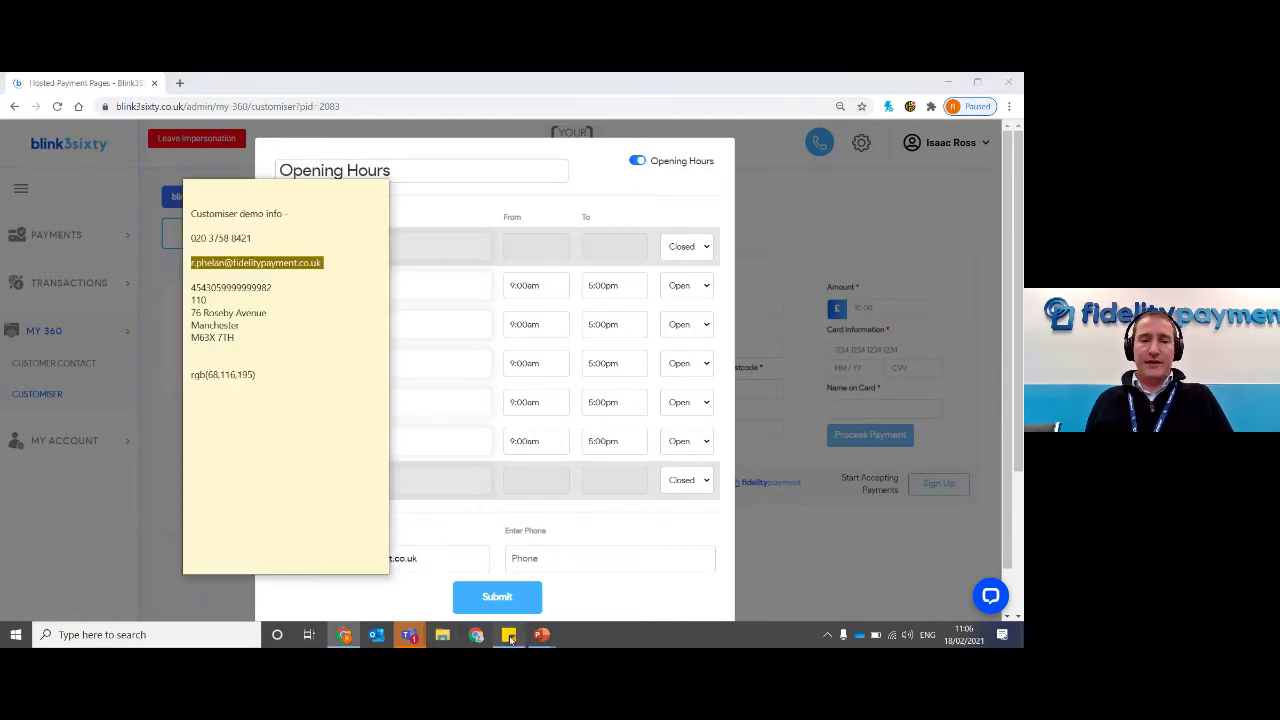
pyautogui.tripleClick(238, 238)
pyautogui.hotkey('ctrl', 'c')
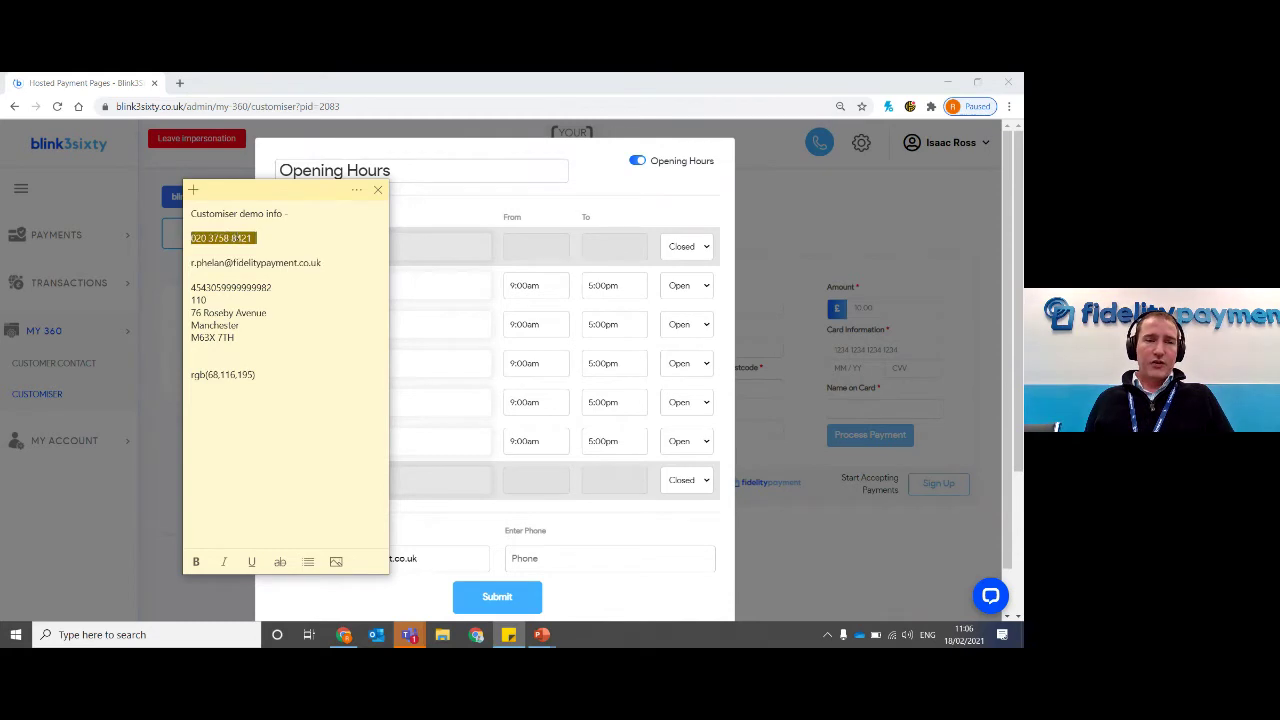
pyautogui.click(567, 513)
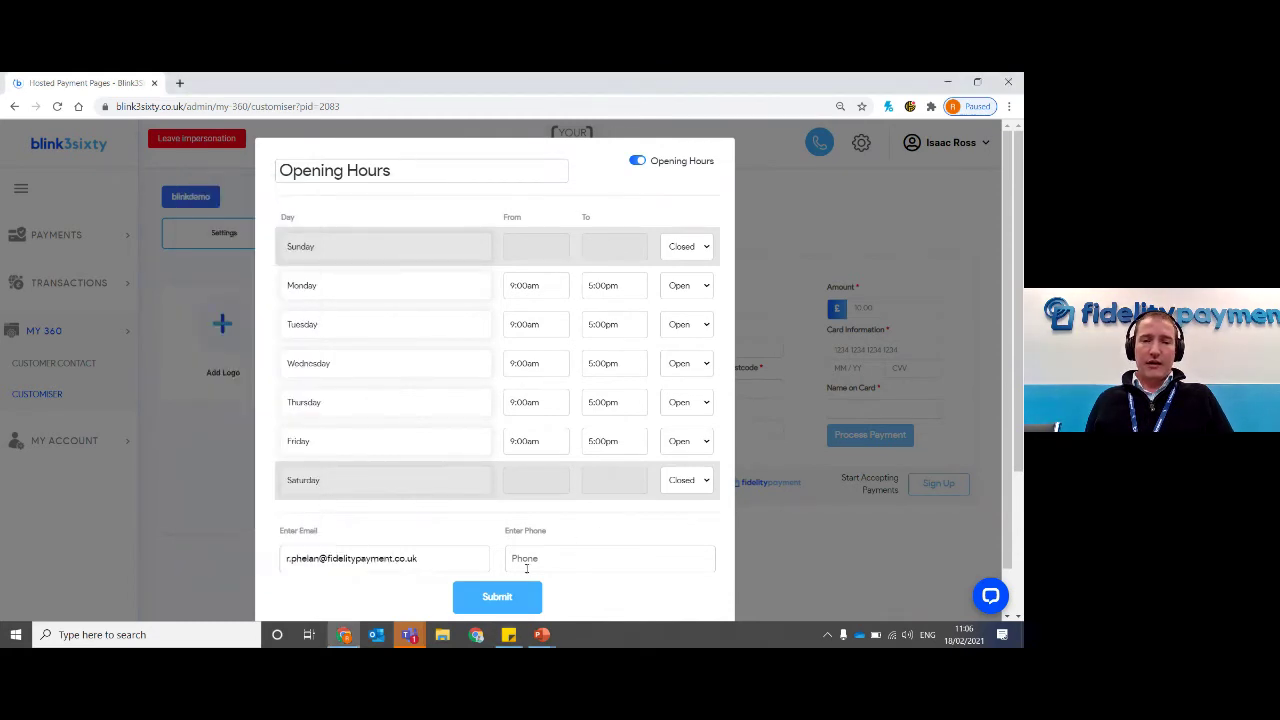
pyautogui.click(604, 546)
pyautogui.hotkey('ctrl', 'v')
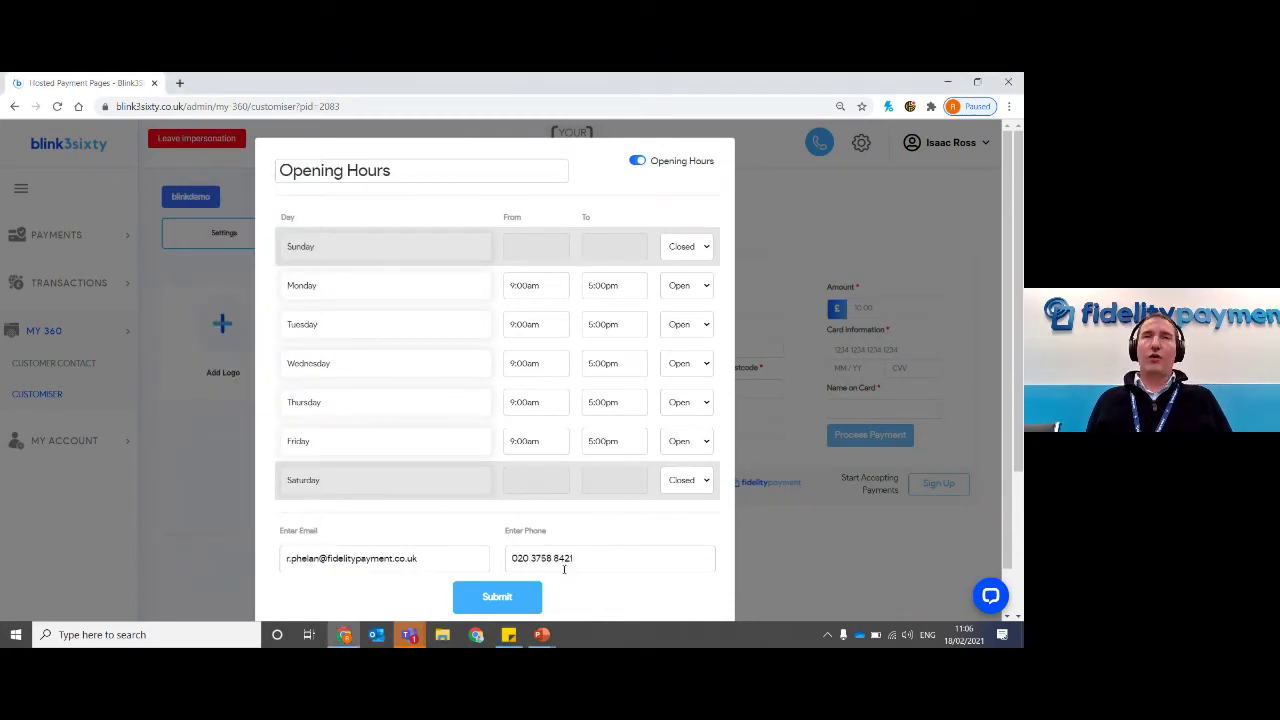
pyautogui.click(497, 598)
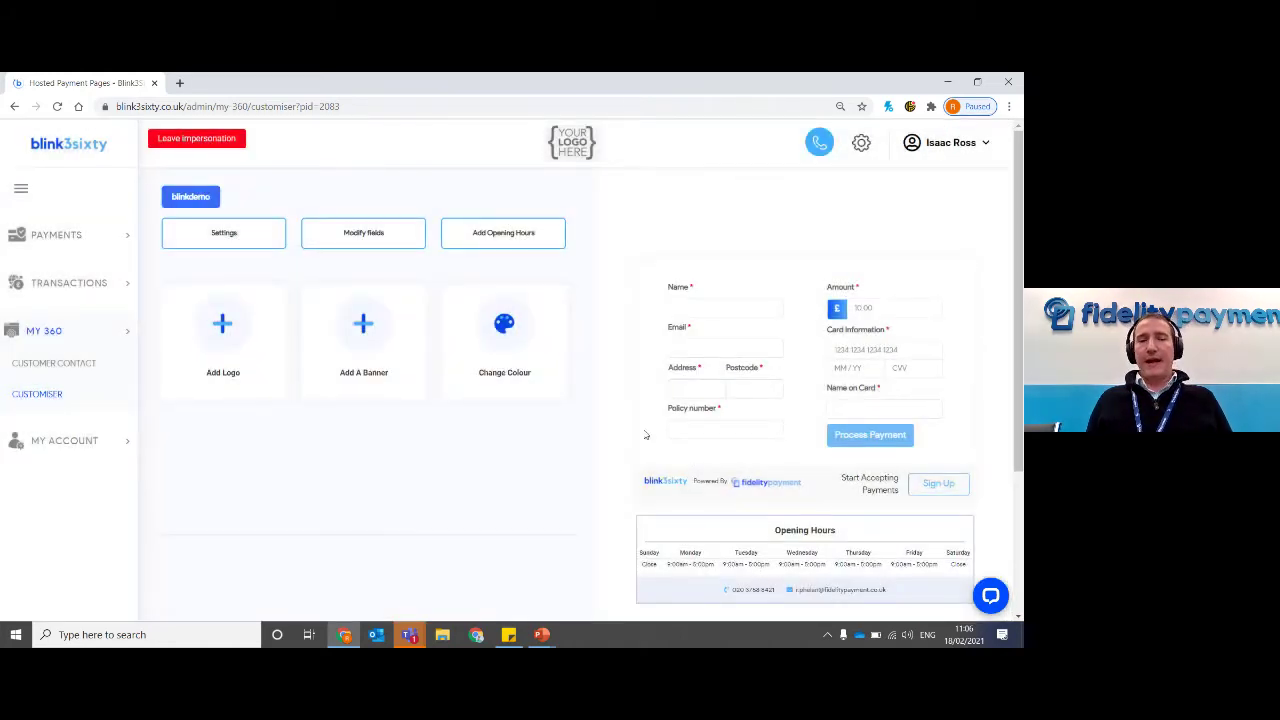
# Preview the payment page with its opening hours and contact details, and close the preview.
pyautogui.scroll(-1, 663, 449)
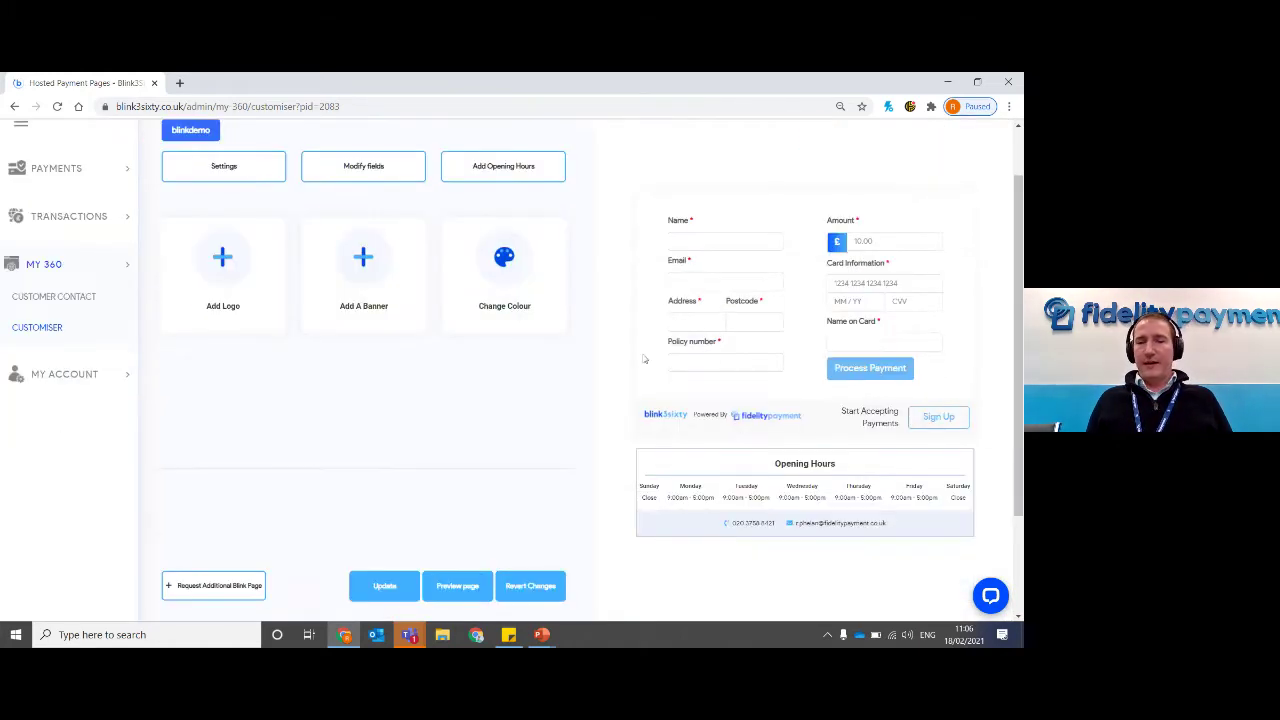
pyautogui.scroll(1, 798, 483)
pyautogui.scroll(-1, 760, 376)
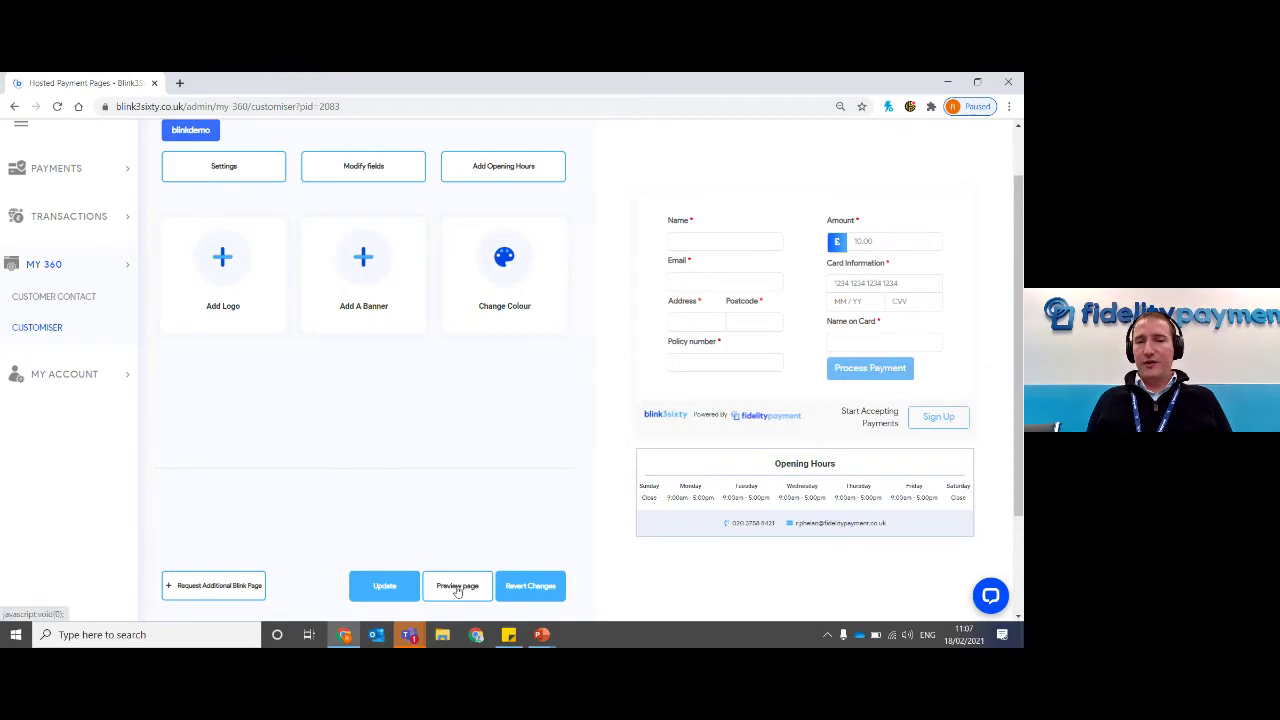
pyautogui.click(457, 587)
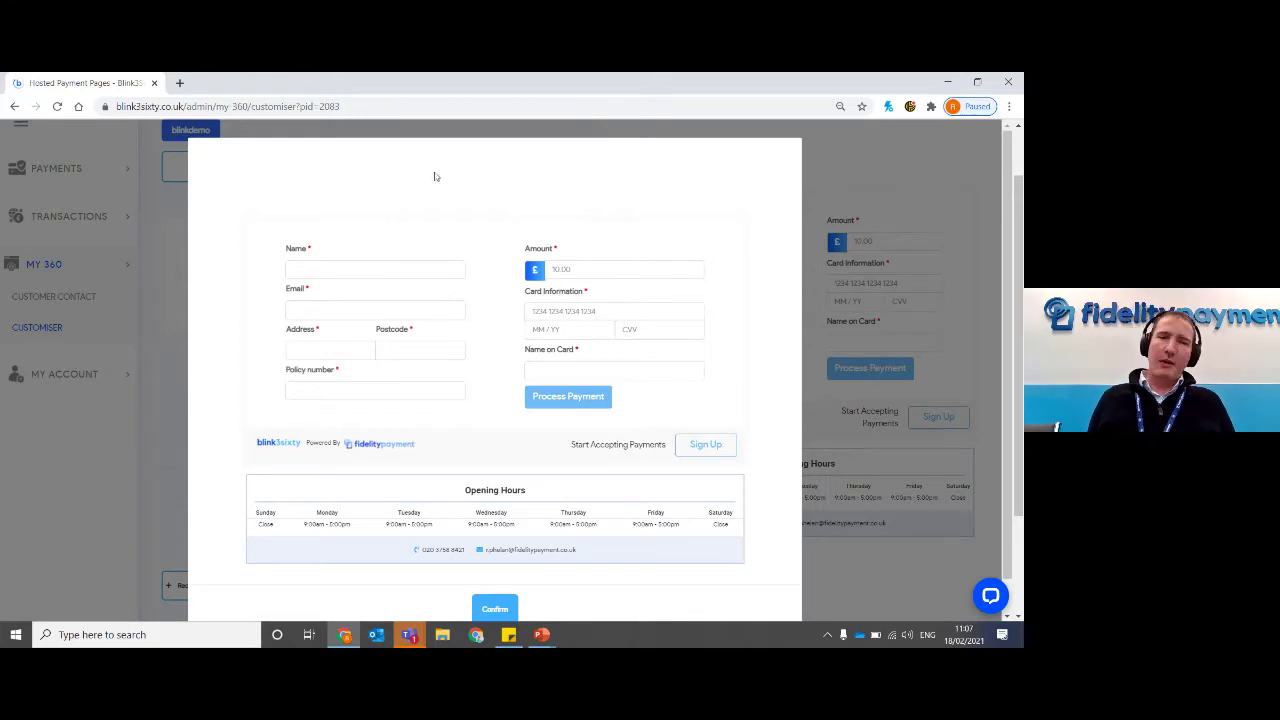
pyautogui.click(873, 147)
# Add the insurance image from the Desktop as the page logo.
pyautogui.click(225, 260)
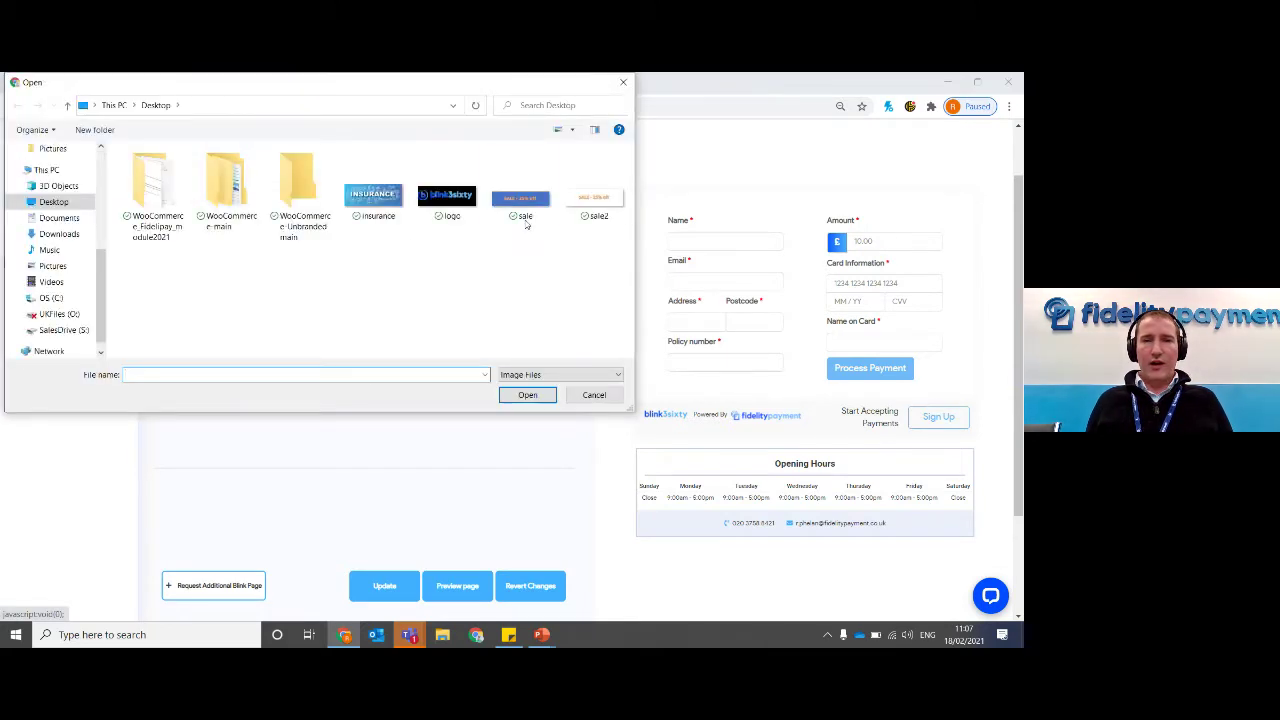
pyautogui.click(400, 205)
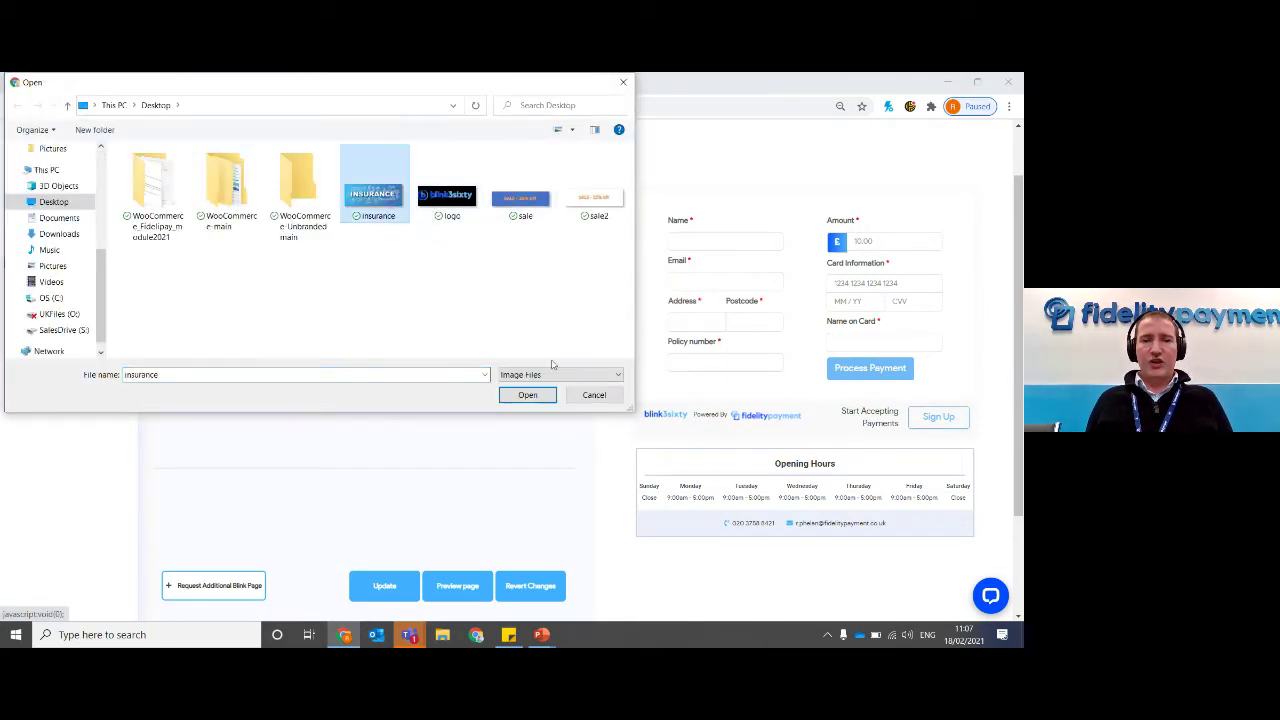
pyautogui.click(527, 394)
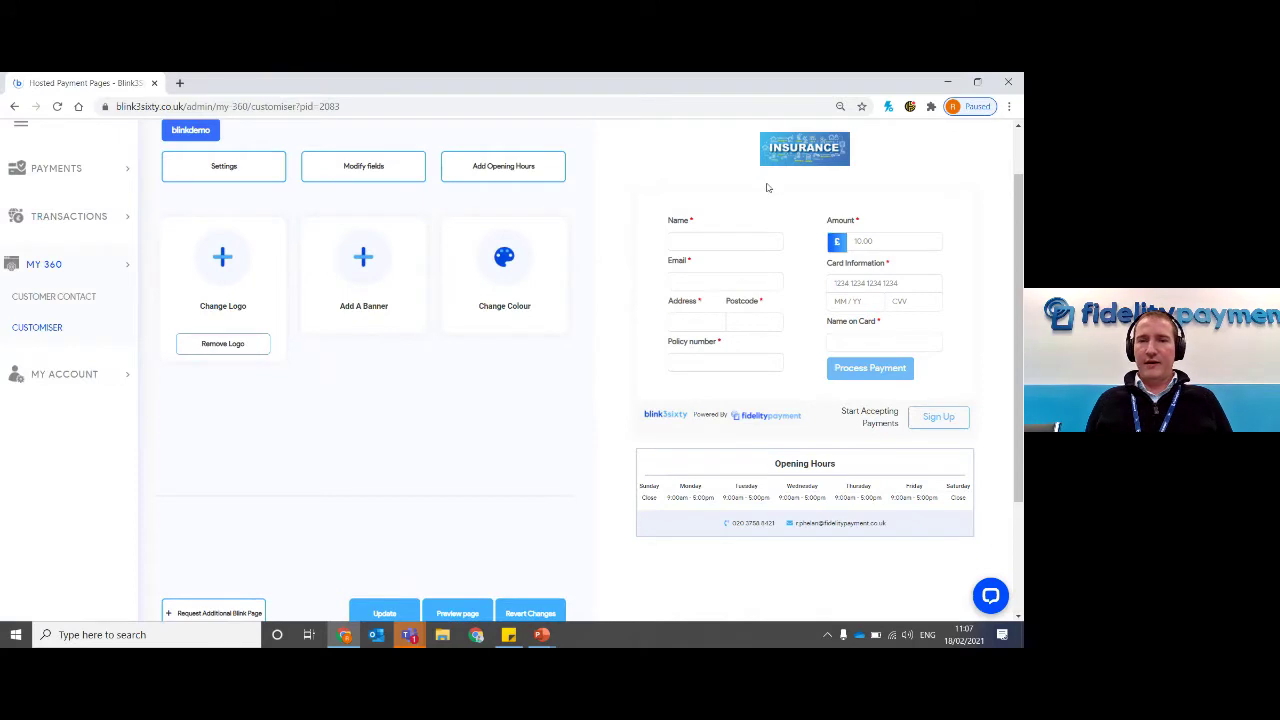
# Add the sale2 image from the Desktop as the page banner and check it in the live layout.
pyautogui.click(371, 270)
pyautogui.click(573, 211)
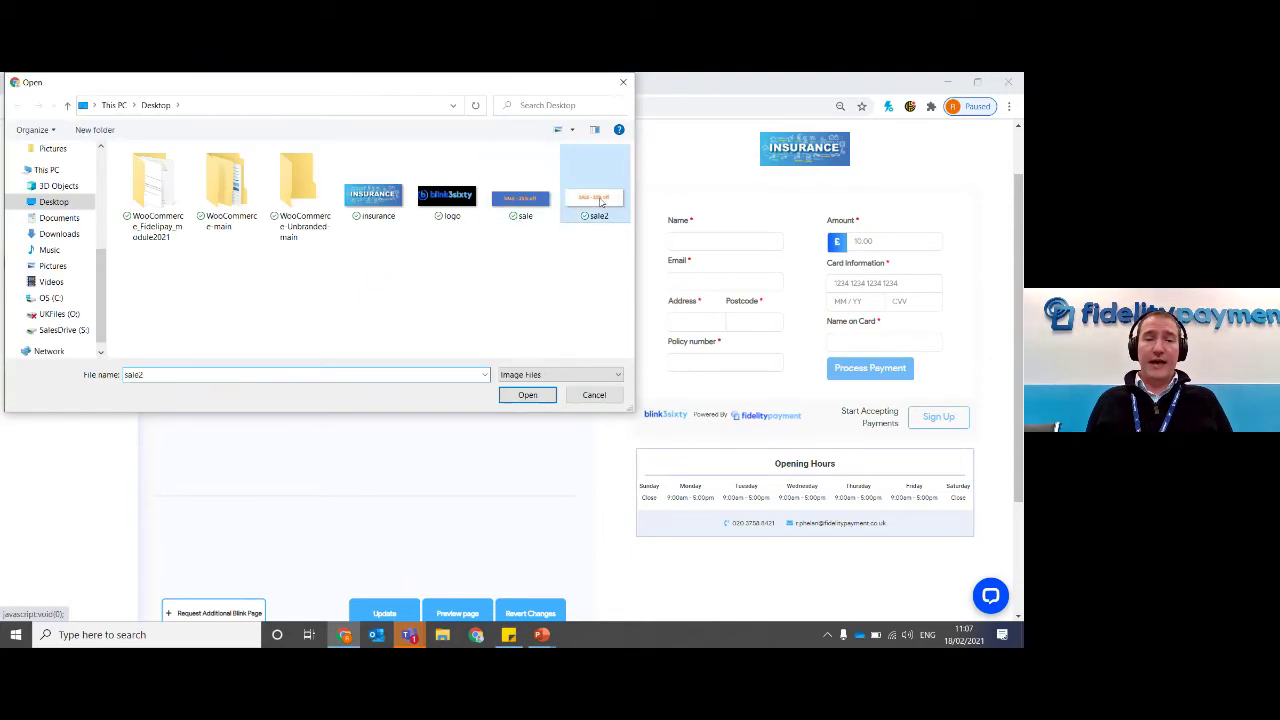
pyautogui.click(525, 396)
pyautogui.scroll(-2, 781, 447)
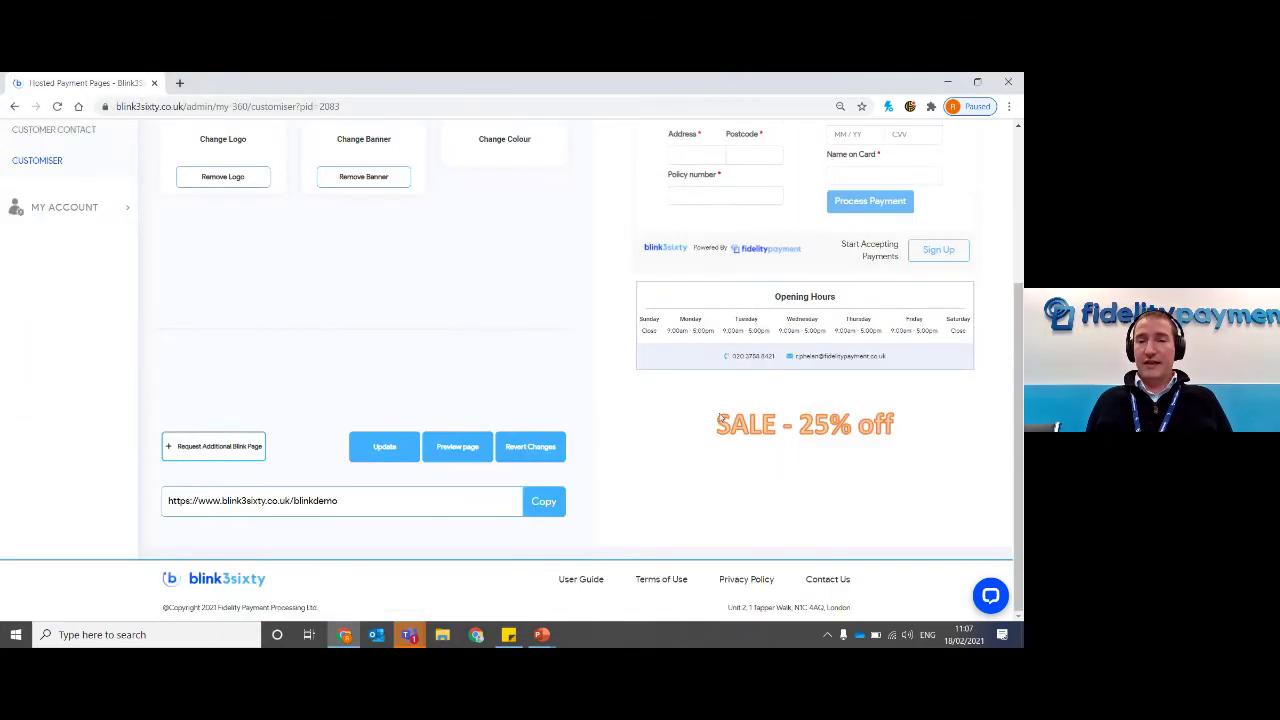
pyautogui.scroll(3, 430, 515)
pyautogui.scroll(-2, 409, 517)
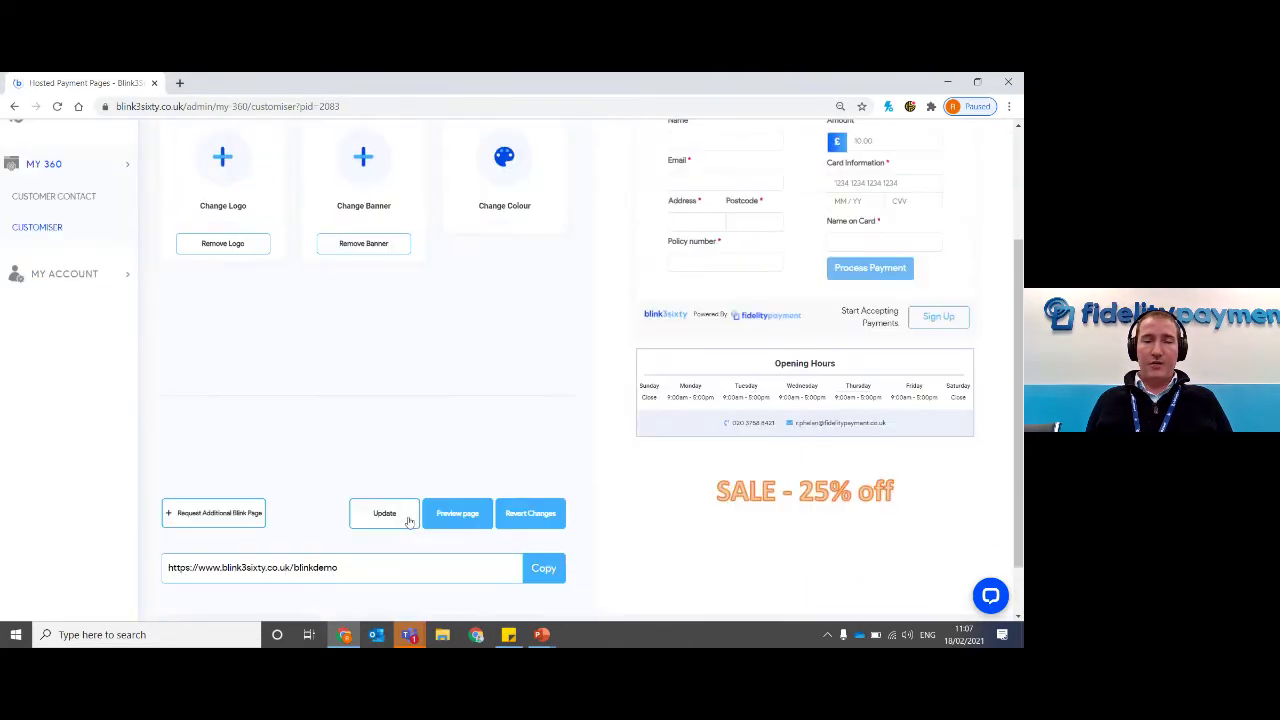
# Preview the payment page with its logo and banner, and close the preview.
pyautogui.click(457, 513)
pyautogui.scroll(-2, 705, 408)
pyautogui.scroll(1, 512, 473)
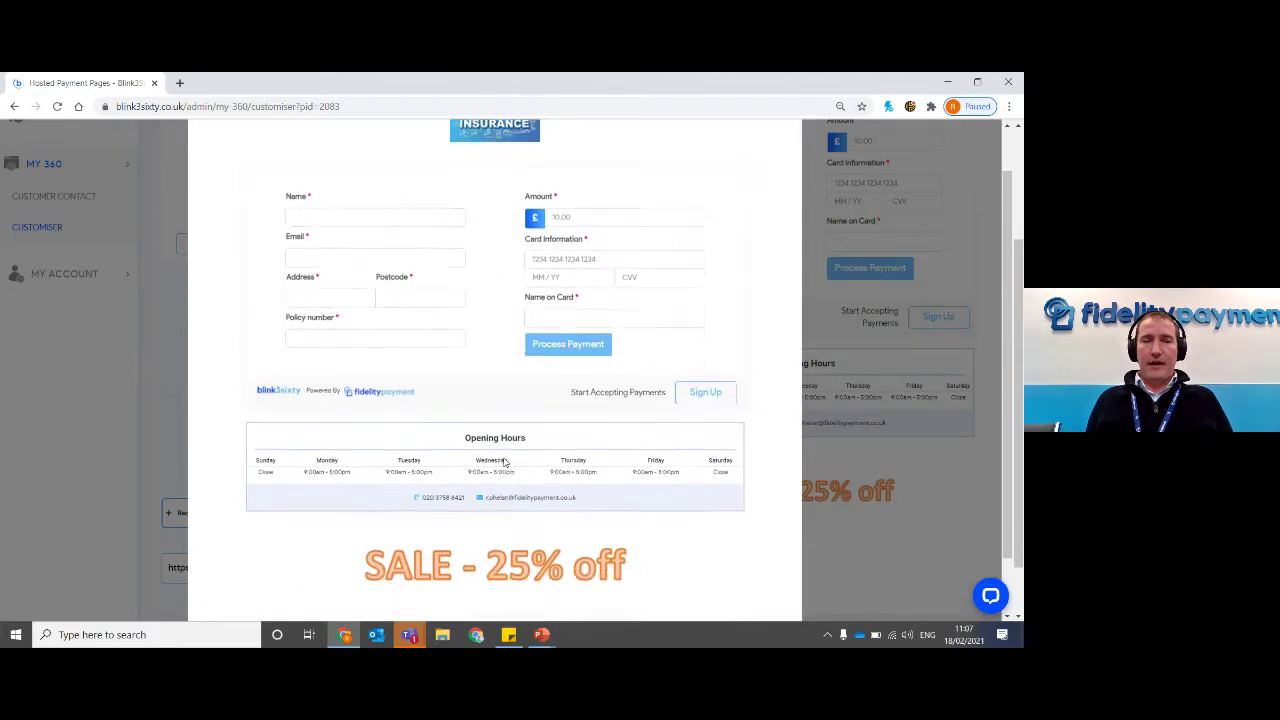
pyautogui.scroll(1, 620, 410)
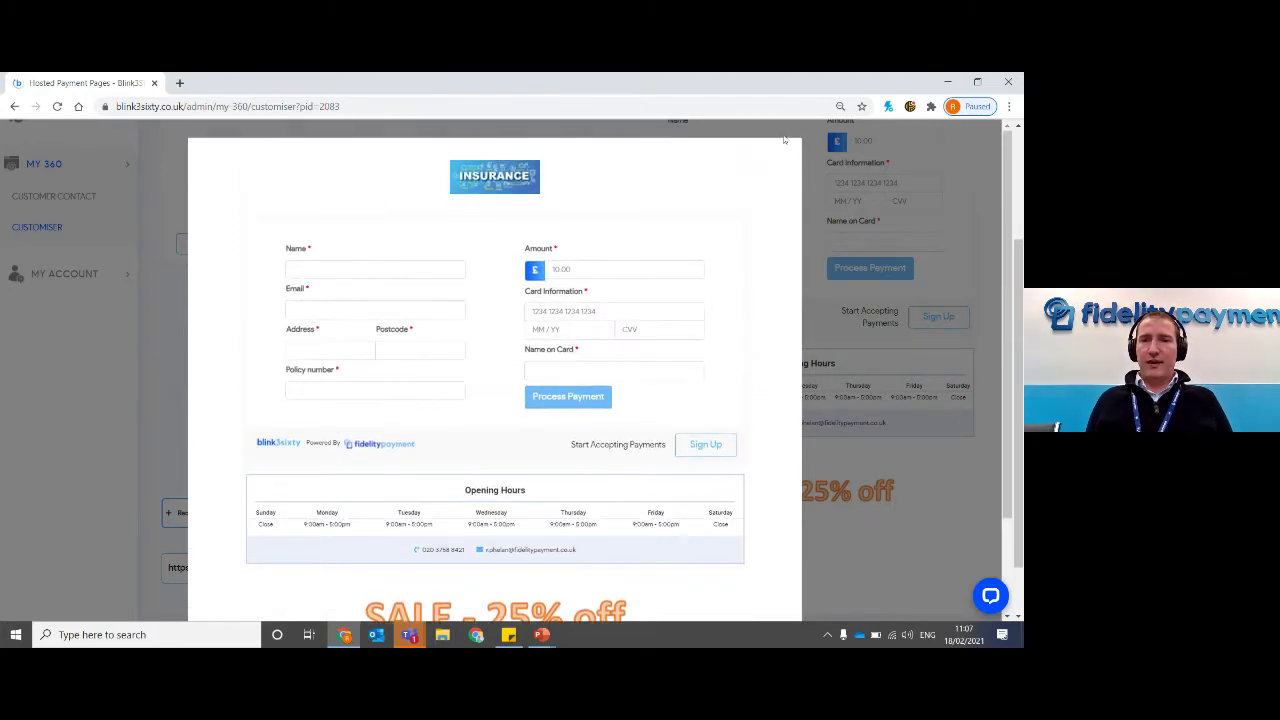
pyautogui.click(816, 166)
# Open the page's background colour picker, try dark red (RGB 112, 51, 51) and switch the value format through HSL to HEX.
pyautogui.scroll(2, 556, 330)
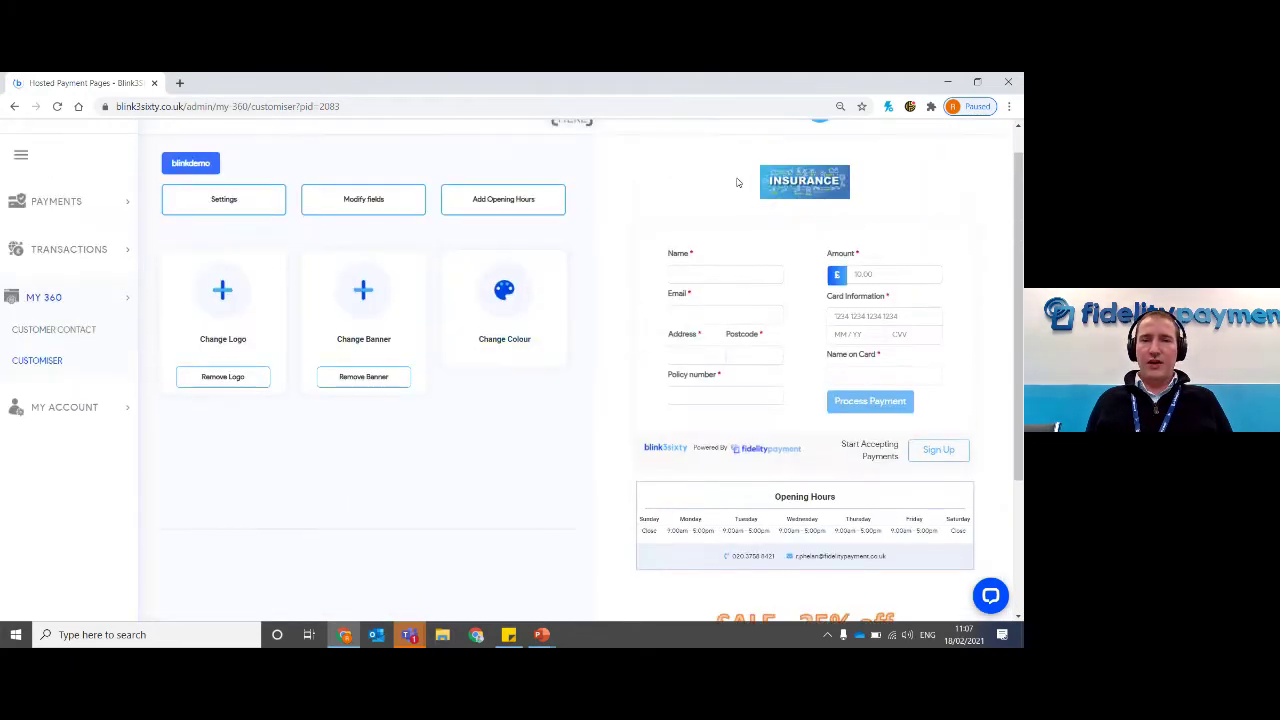
pyautogui.click(504, 310)
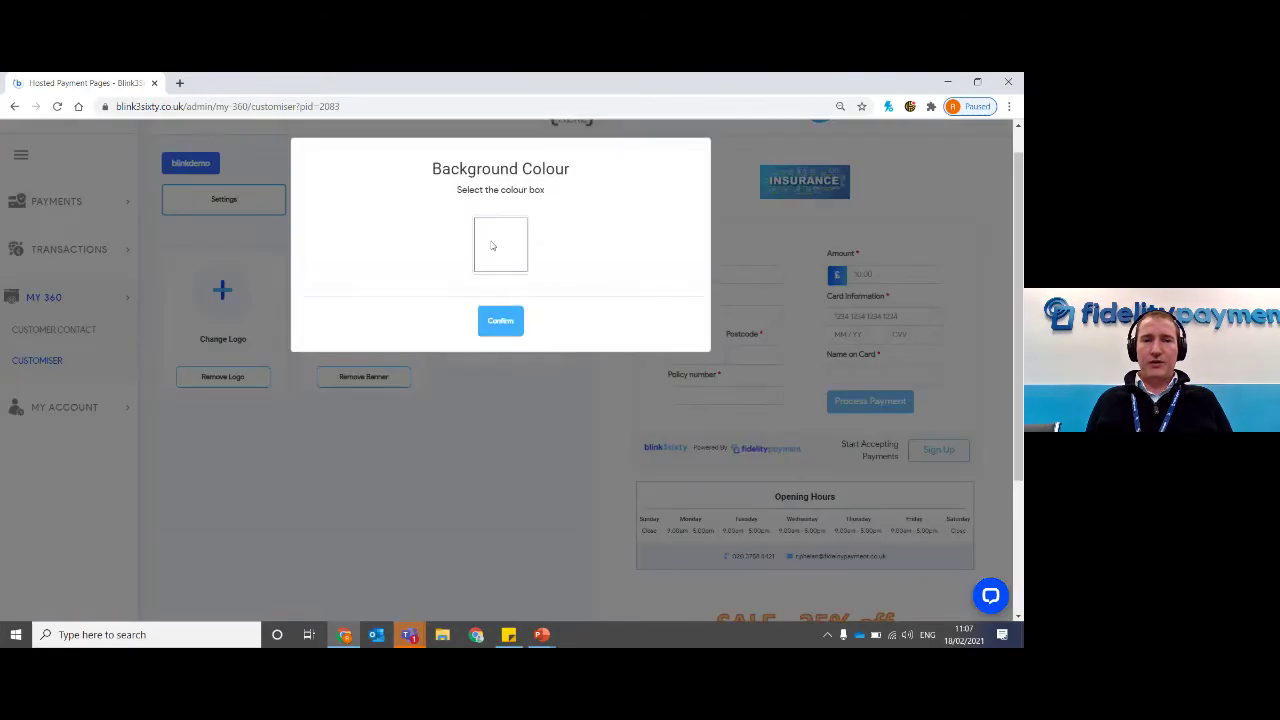
pyautogui.click(493, 242)
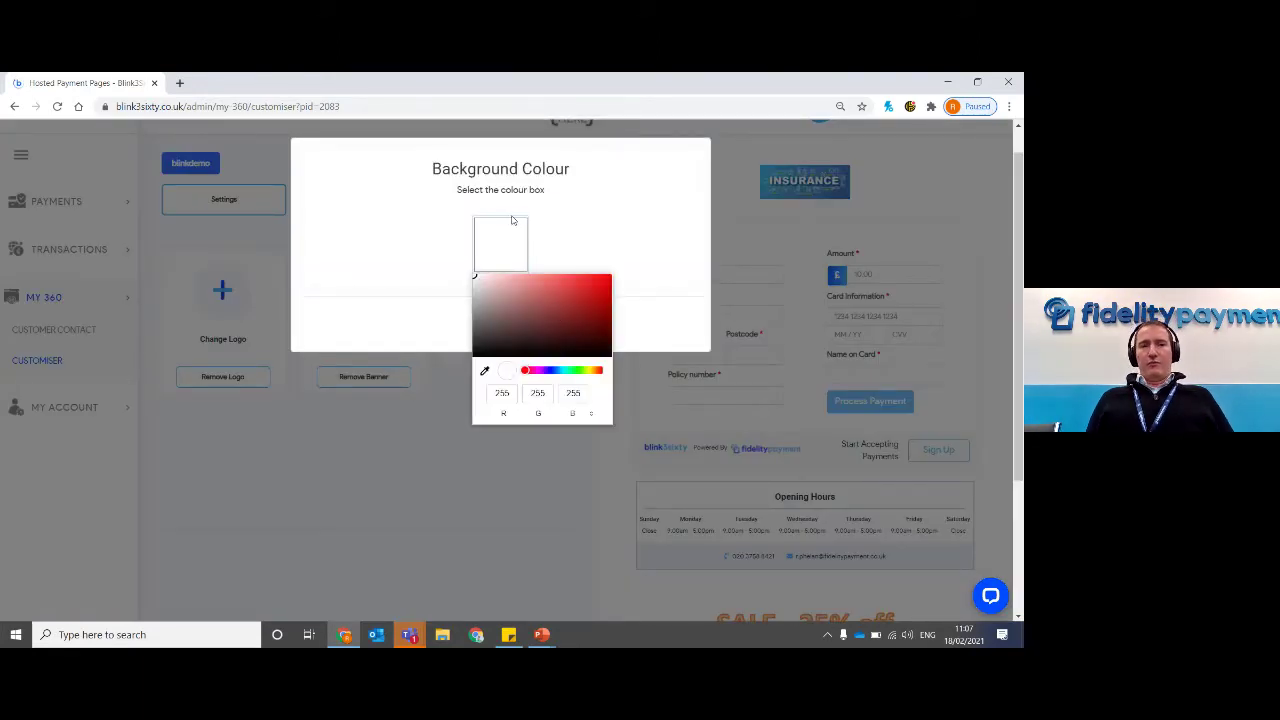
pyautogui.click(547, 321)
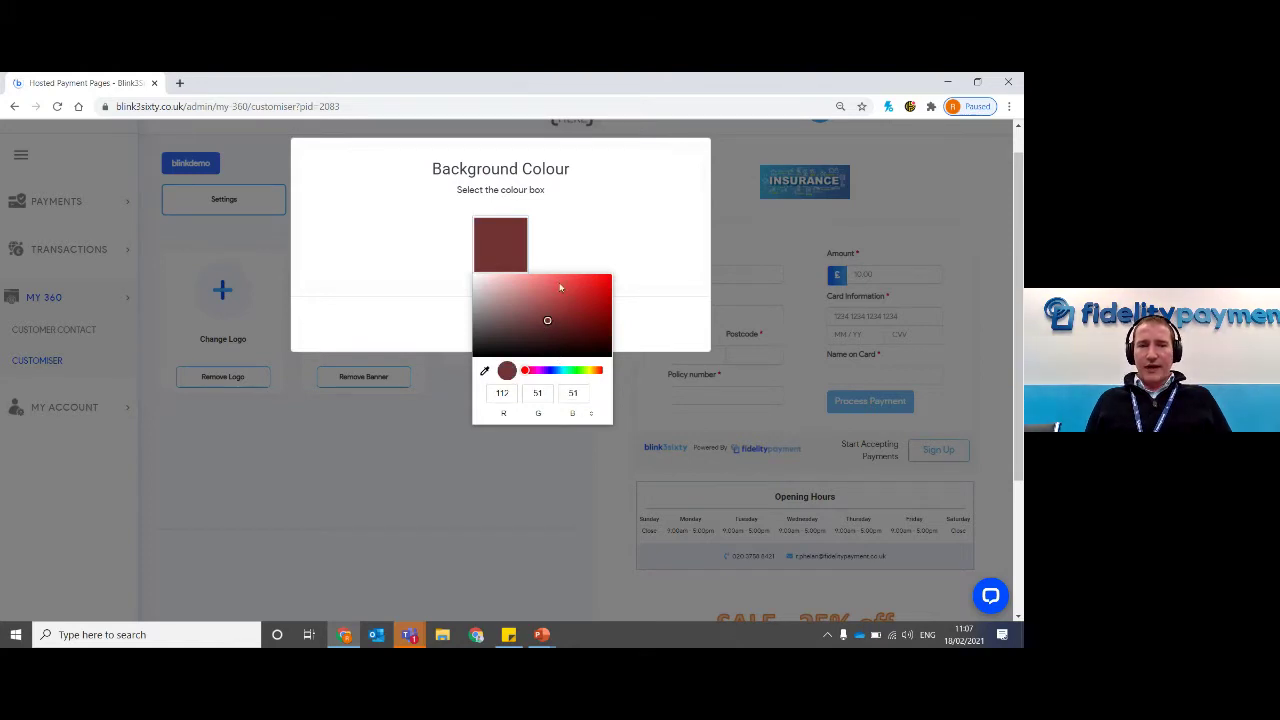
pyautogui.click(592, 416)
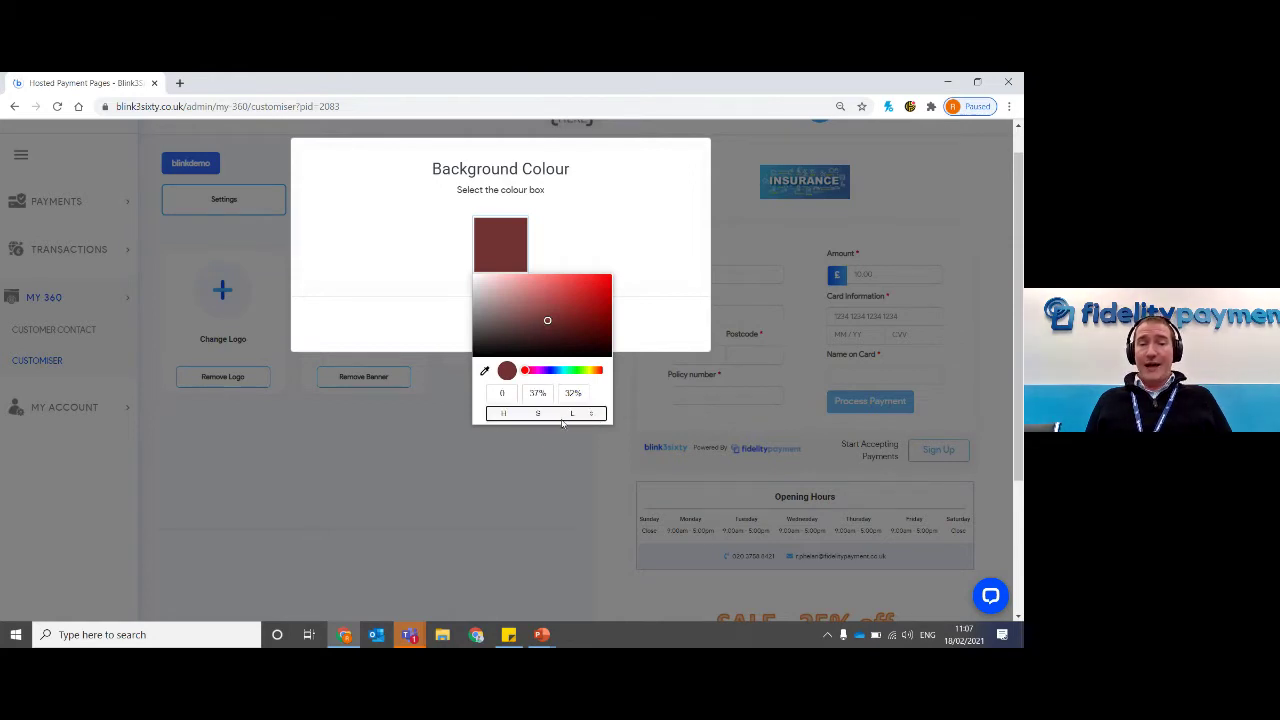
pyautogui.click(592, 416)
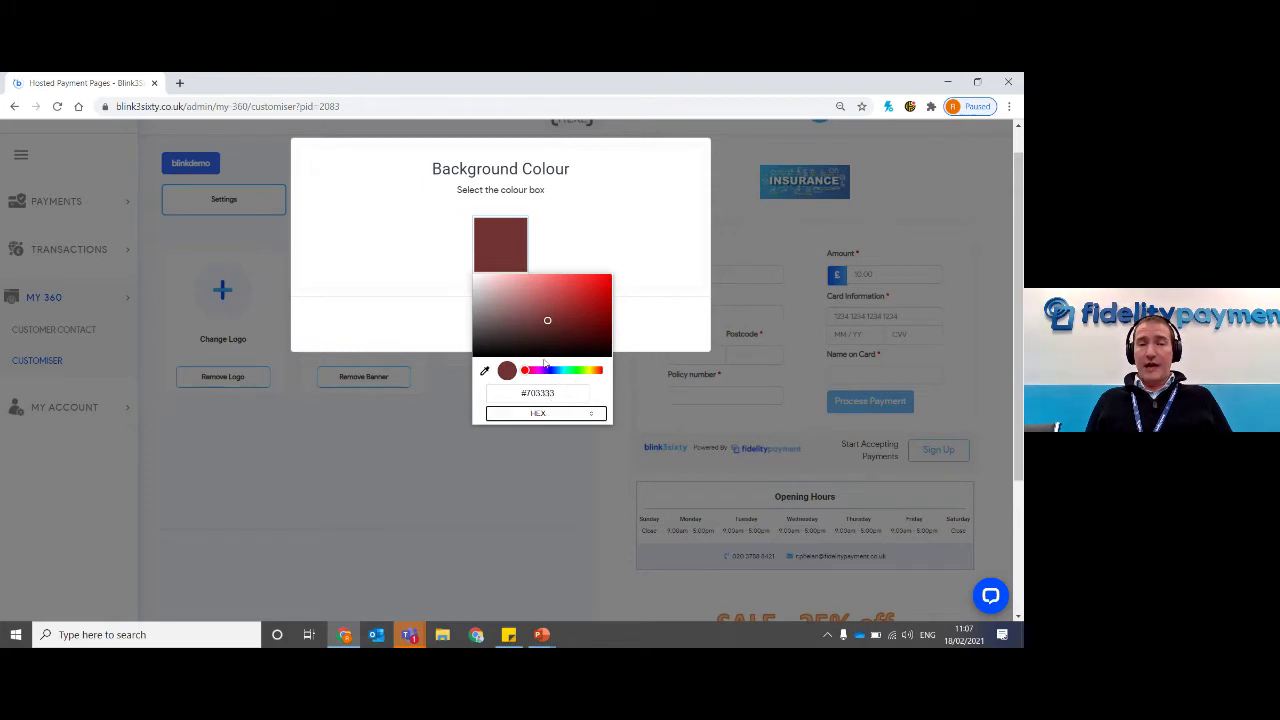
pyautogui.click(660, 240)
# Change the background colour to a strong medium blue and confirm it.
pyautogui.click(544, 371)
pyautogui.click(553, 371)
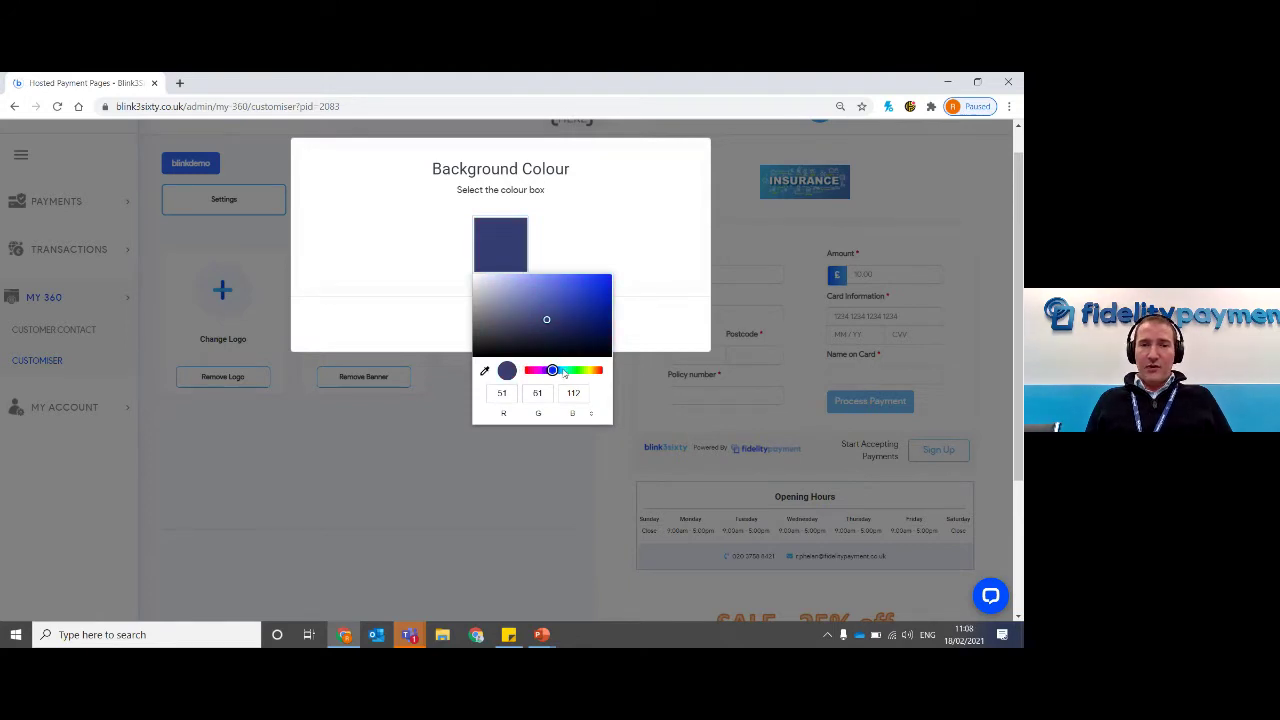
pyautogui.moveTo(554, 317); pyautogui.dragTo(581, 291)
pyautogui.click(392, 345)
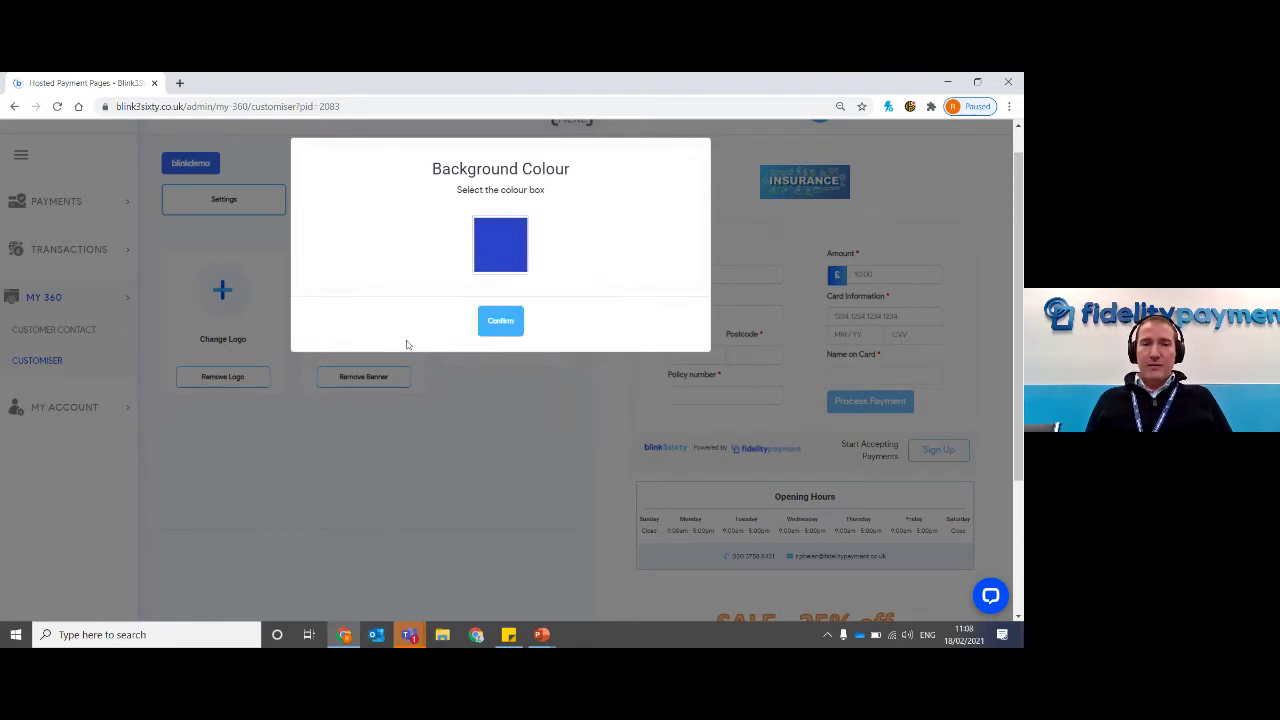
pyautogui.click(512, 325)
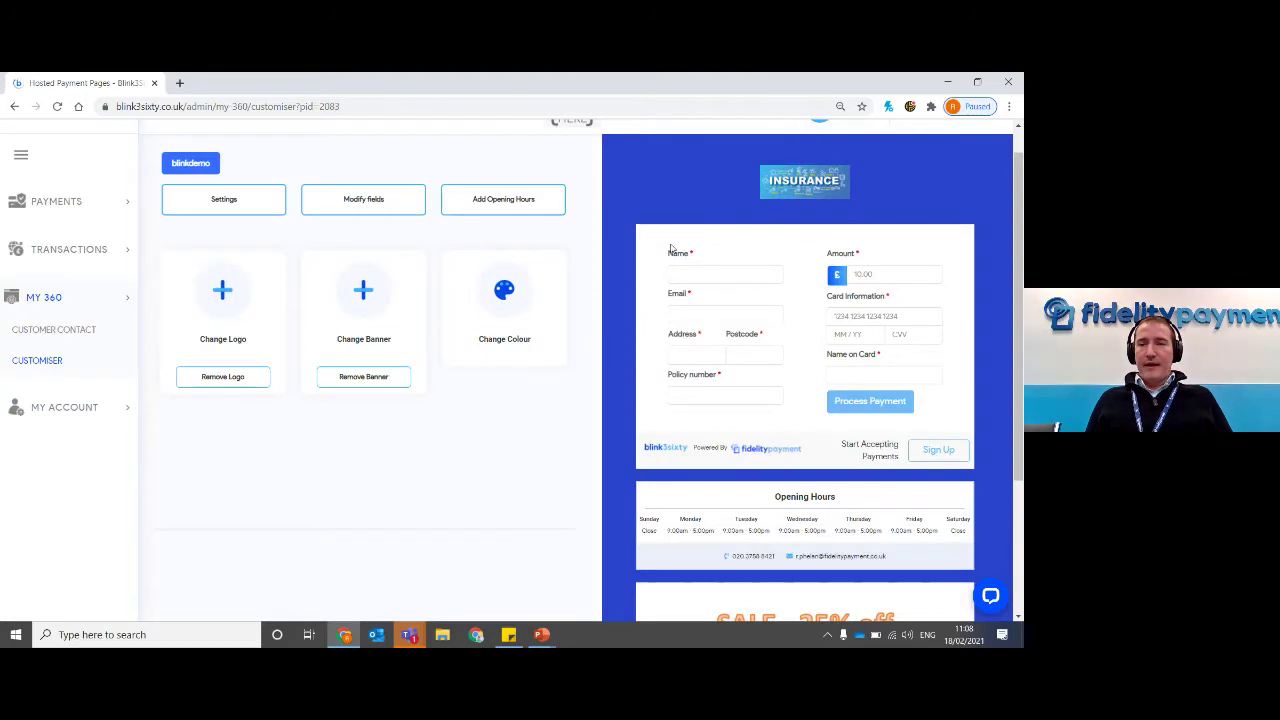
# Look over the blue page layout and update the payment page to save the customisation.
pyautogui.scroll(-2, 660, 270)
pyautogui.scroll(3, 650, 290)
pyautogui.scroll(-2, 640, 310)
pyautogui.scroll(2, 622, 341)
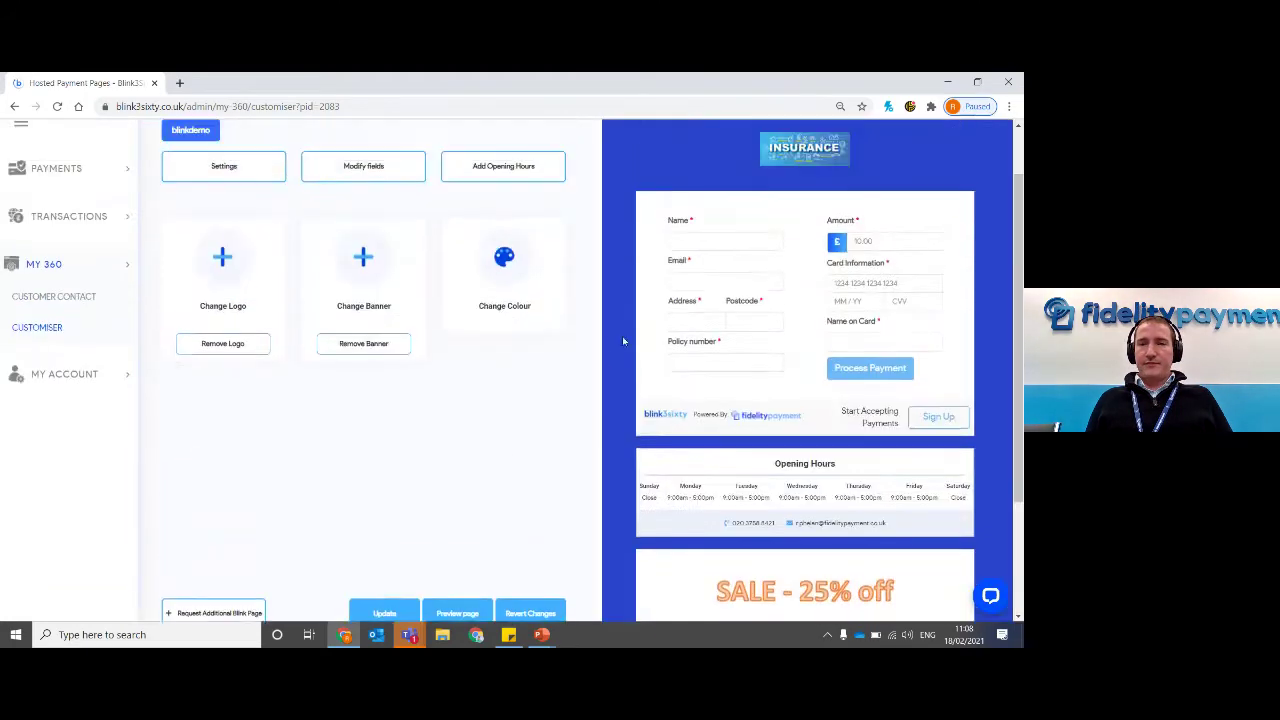
pyautogui.scroll(-2, 470, 365)
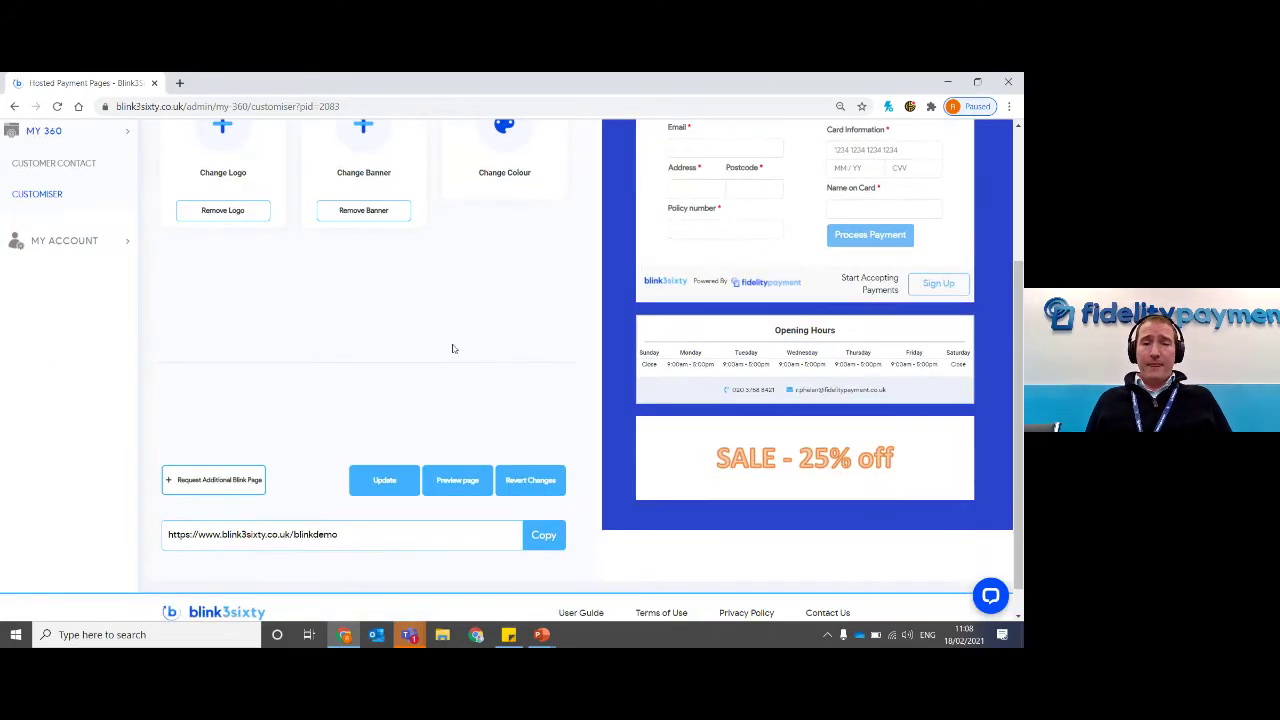
pyautogui.scroll(-1, 460, 366)
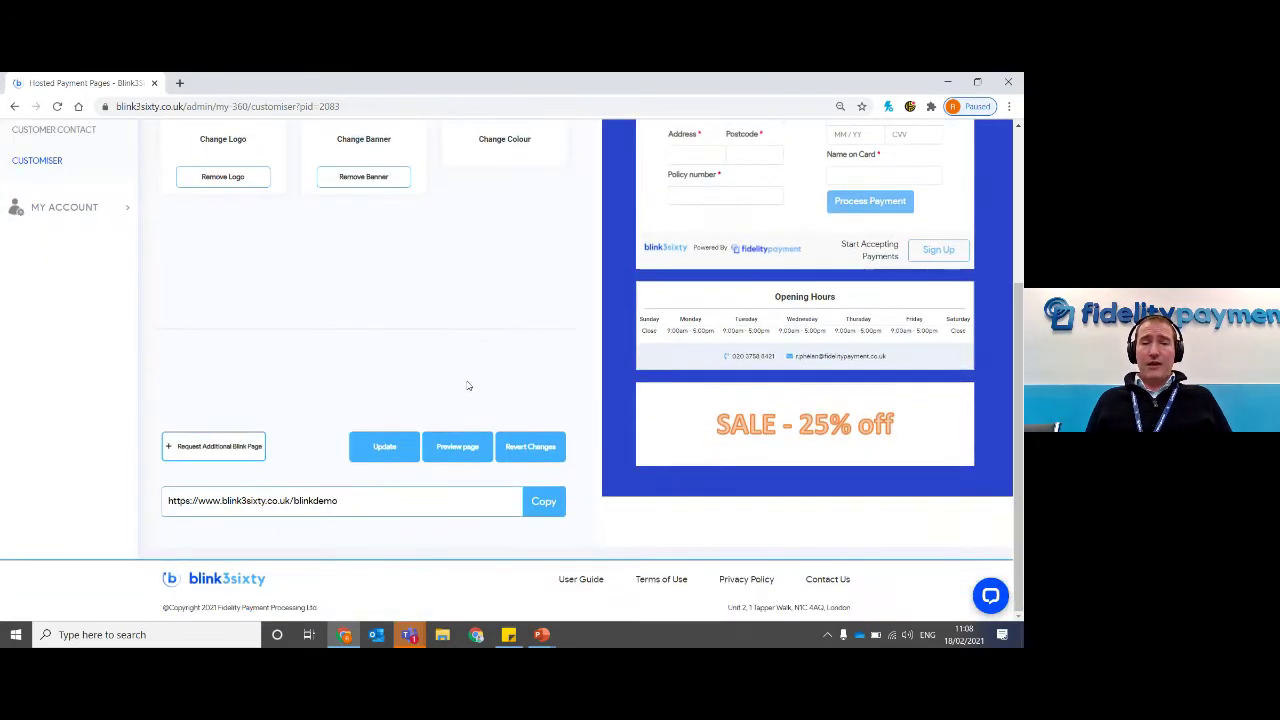
pyautogui.click(386, 455)
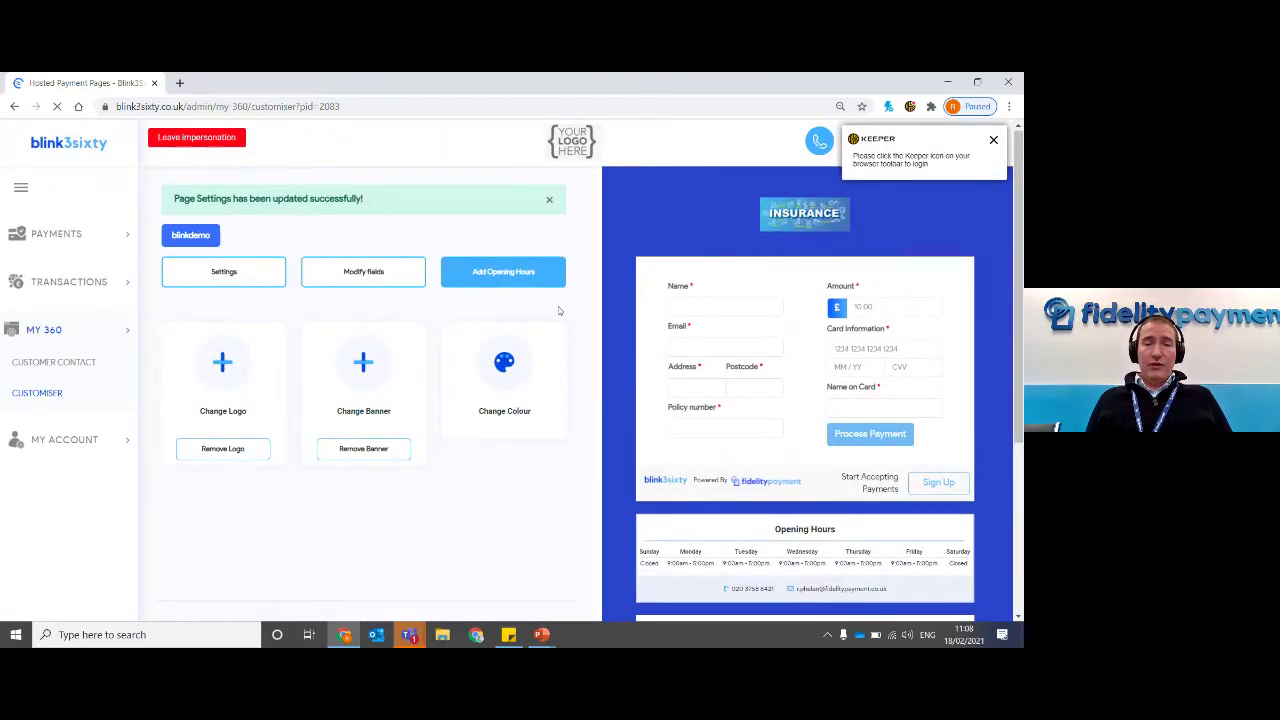
# Copy the payment page's web address to the clipboard.
pyautogui.scroll(-3, 291, 460)
pyautogui.moveTo(352, 507); pyautogui.dragTo(166, 507)
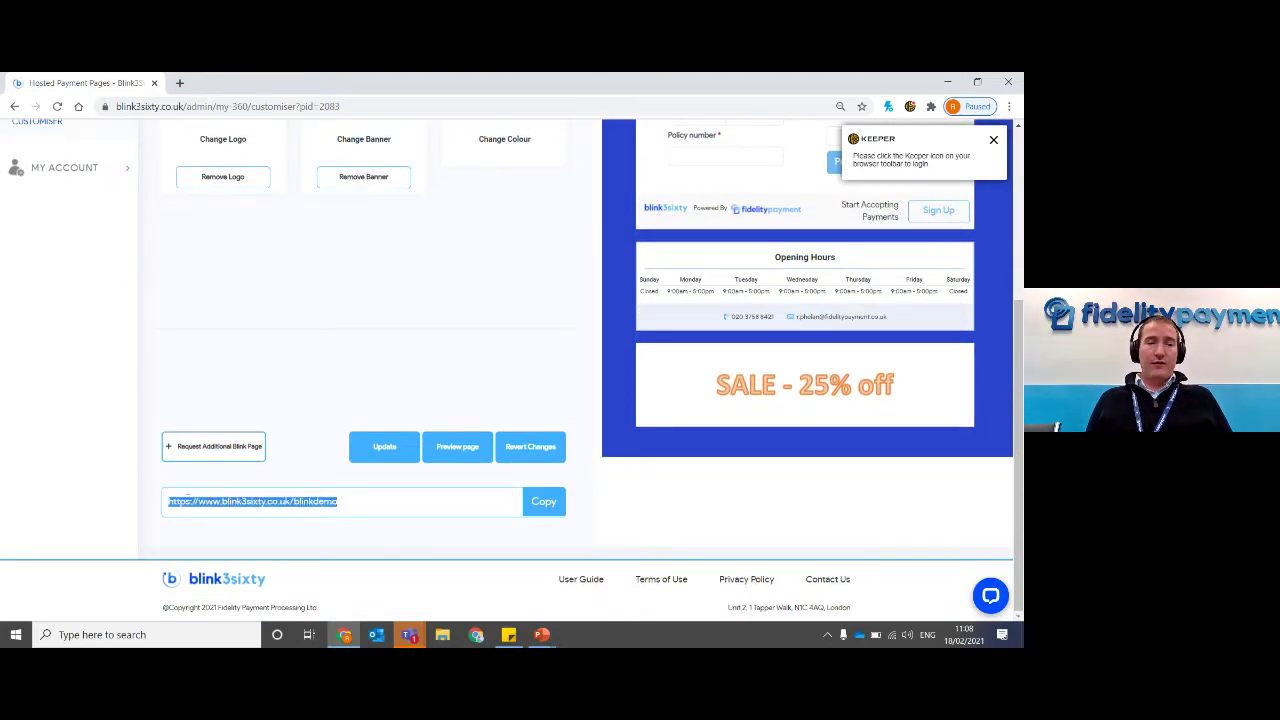
pyautogui.click(378, 506)
pyautogui.click(540, 502)
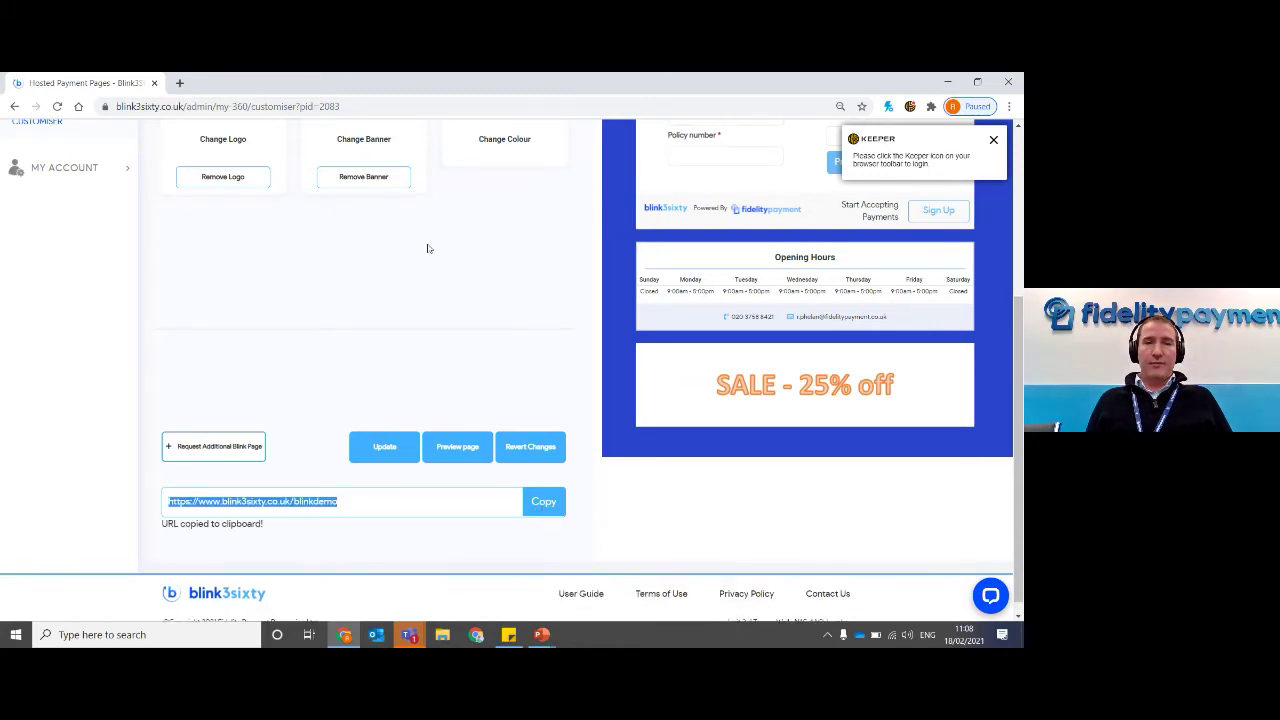
# Open the copied blinkdemo address in a new browser tab and review the live payment page.
pyautogui.click(180, 82)
pyautogui.hotkey('ctrl', 'v')
pyautogui.press('Return')
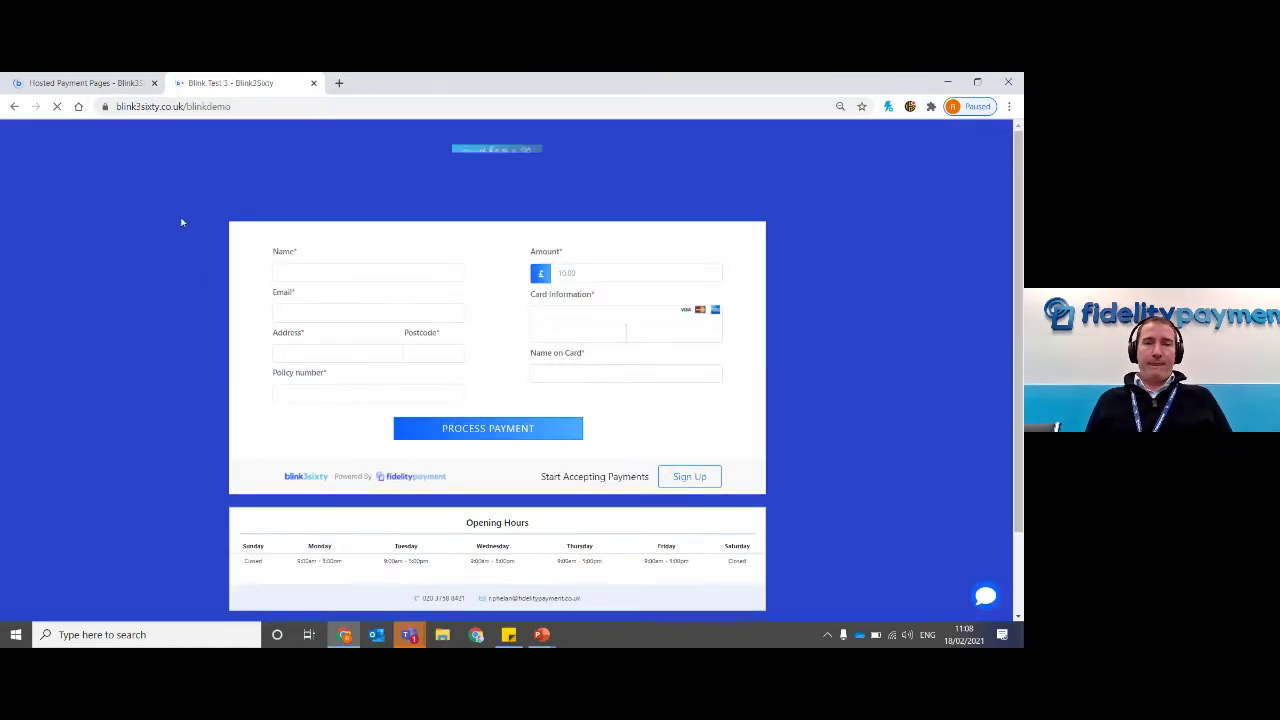
pyautogui.scroll(-2, 170, 202)
pyautogui.scroll(-2, 160, 210)
pyautogui.scroll(3, 149, 221)
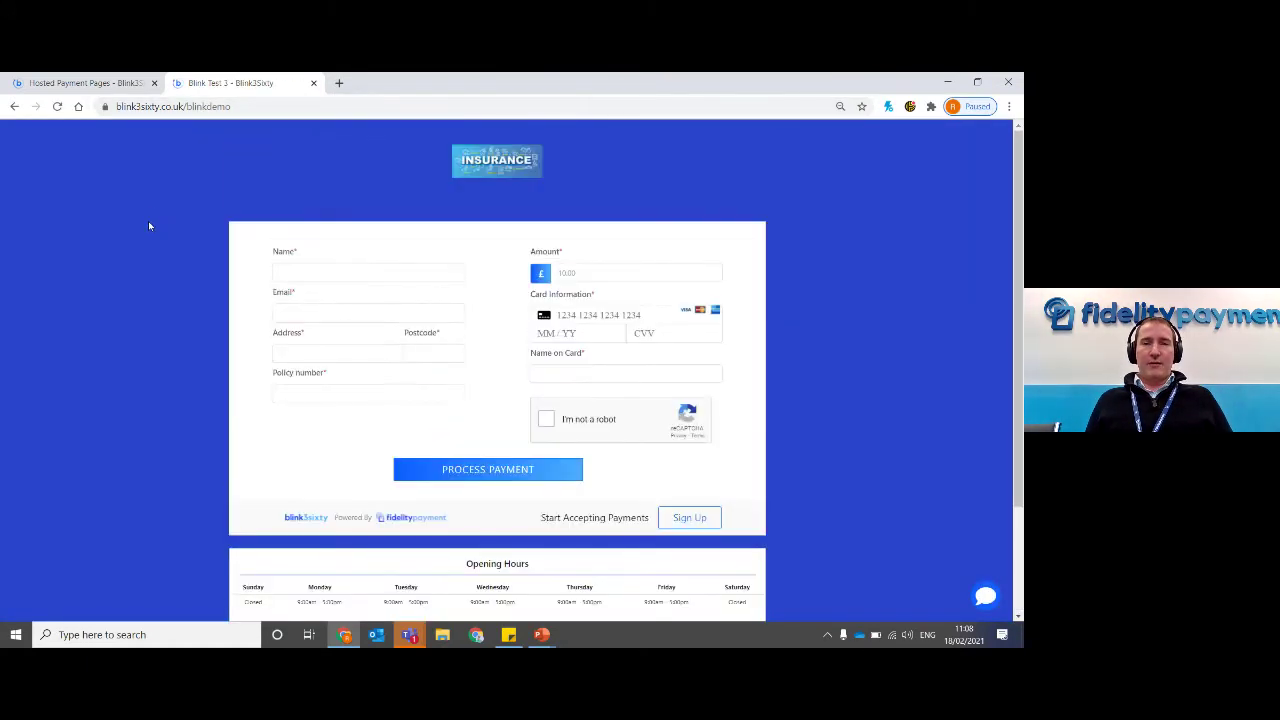
pyautogui.scroll(-1, 147, 215)
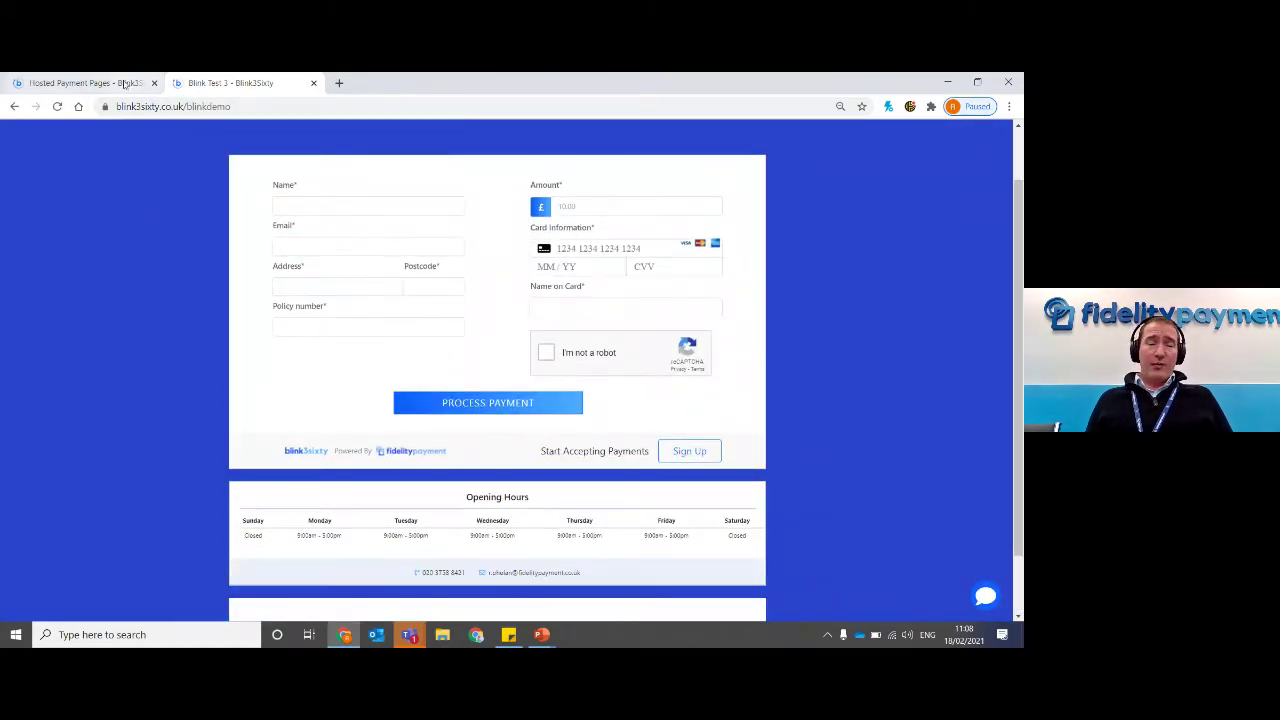
# Return to the payment page customiser, revert the blinkdemo page's changes and dismiss the resulting notice.
pyautogui.click(125, 84)
pyautogui.click(542, 446)
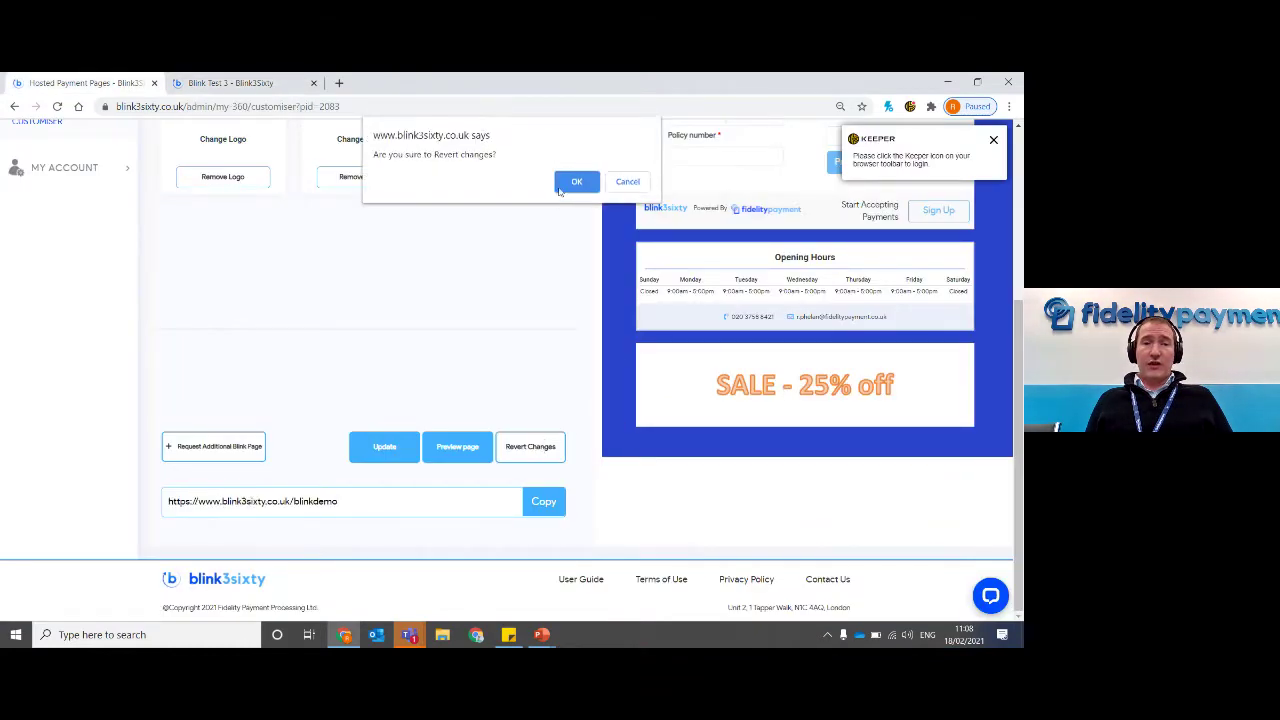
pyautogui.click(577, 176)
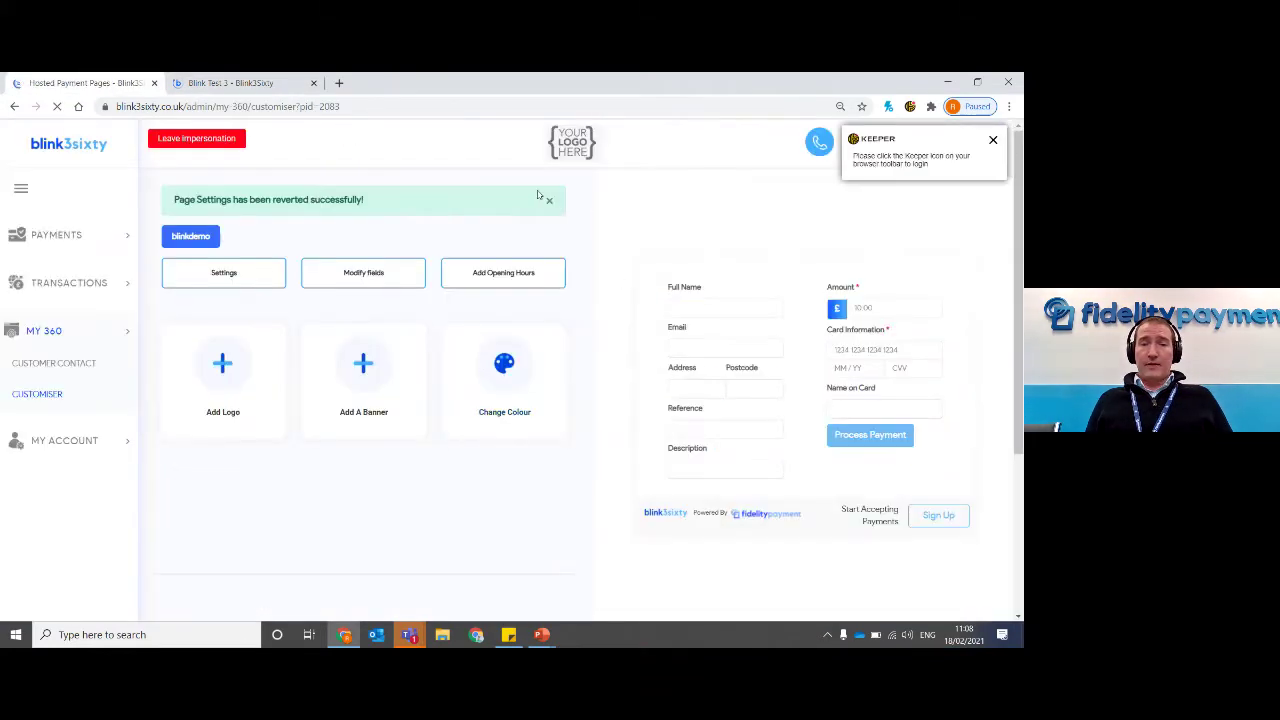
pyautogui.click(552, 202)
pyautogui.scroll(-3, 631, 303)
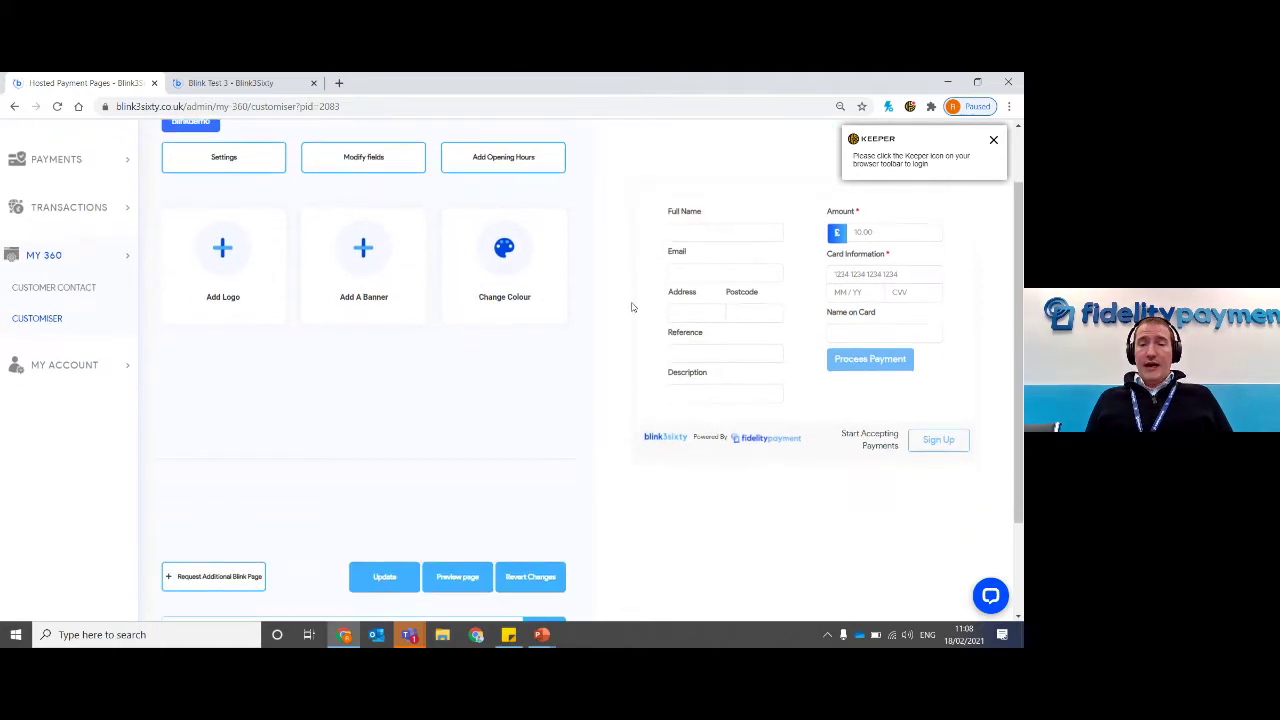
pyautogui.scroll(2, 812, 443)
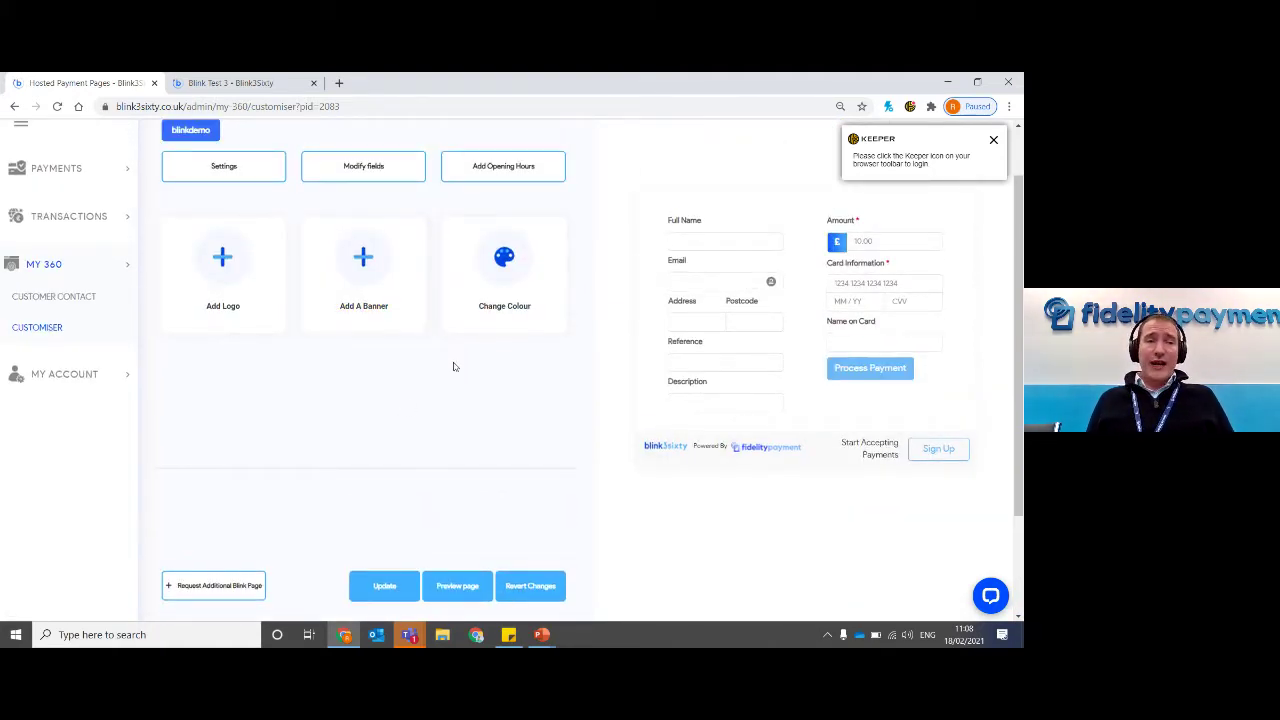
pyautogui.click(365, 265)
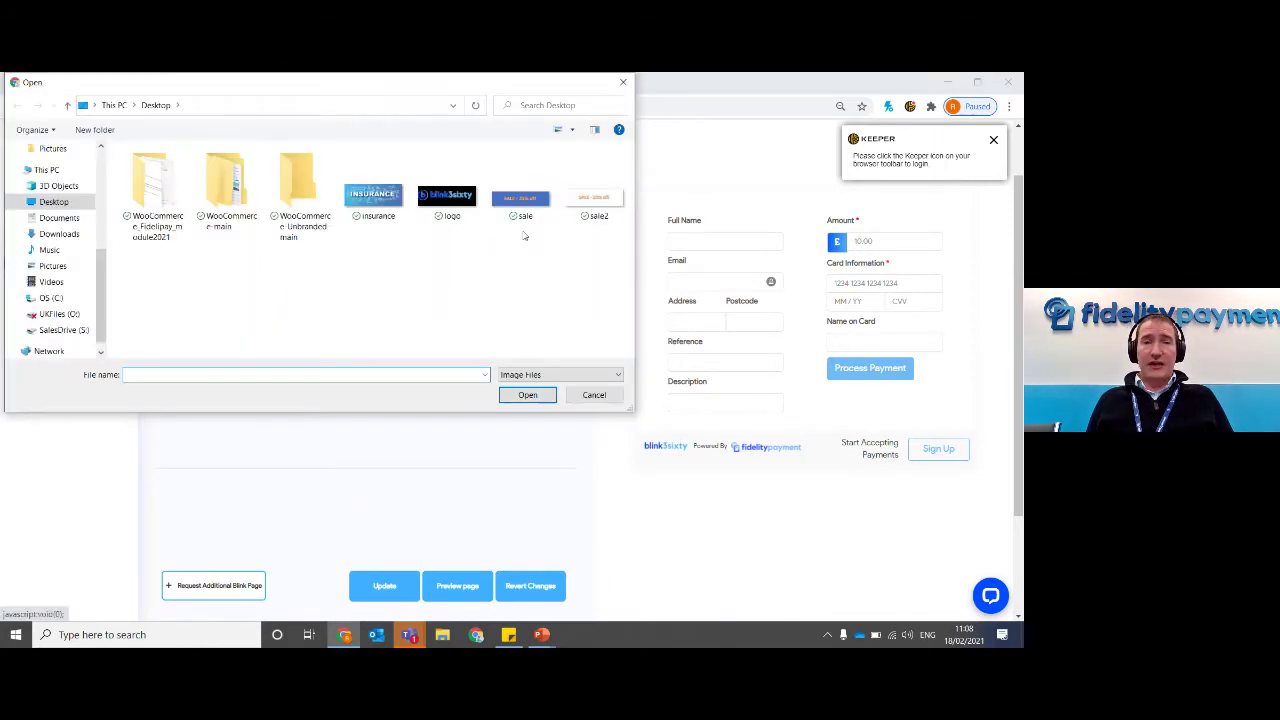
pyautogui.click(527, 212)
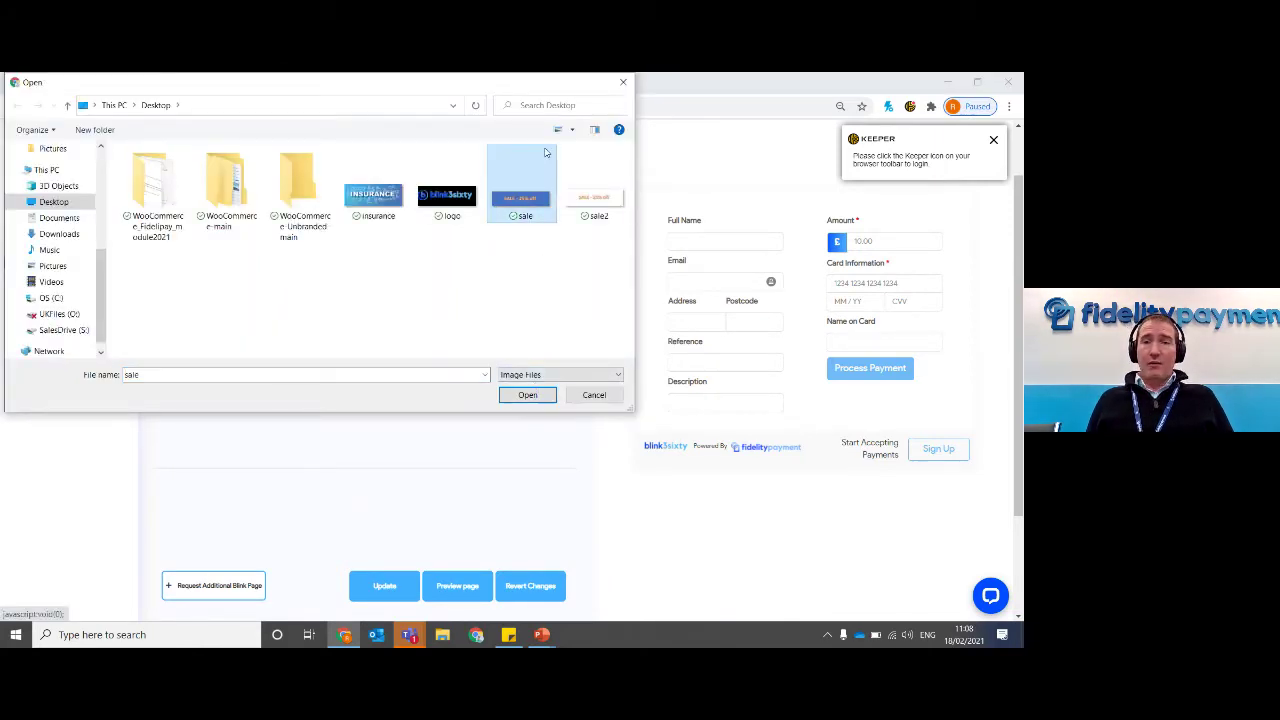
pyautogui.click(623, 82)
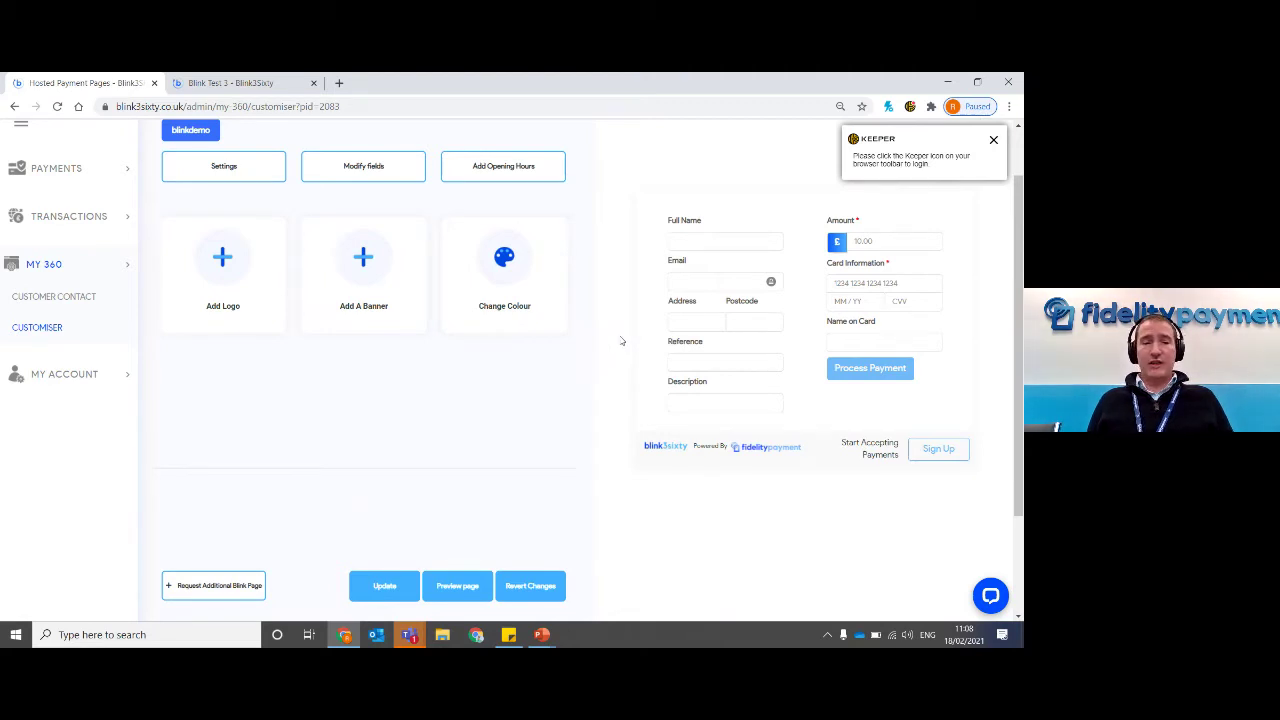
# Open the request for an additional Blink page and dismiss it without confirming.
pyautogui.scroll(-2, 490, 418)
pyautogui.scroll(2, 380, 449)
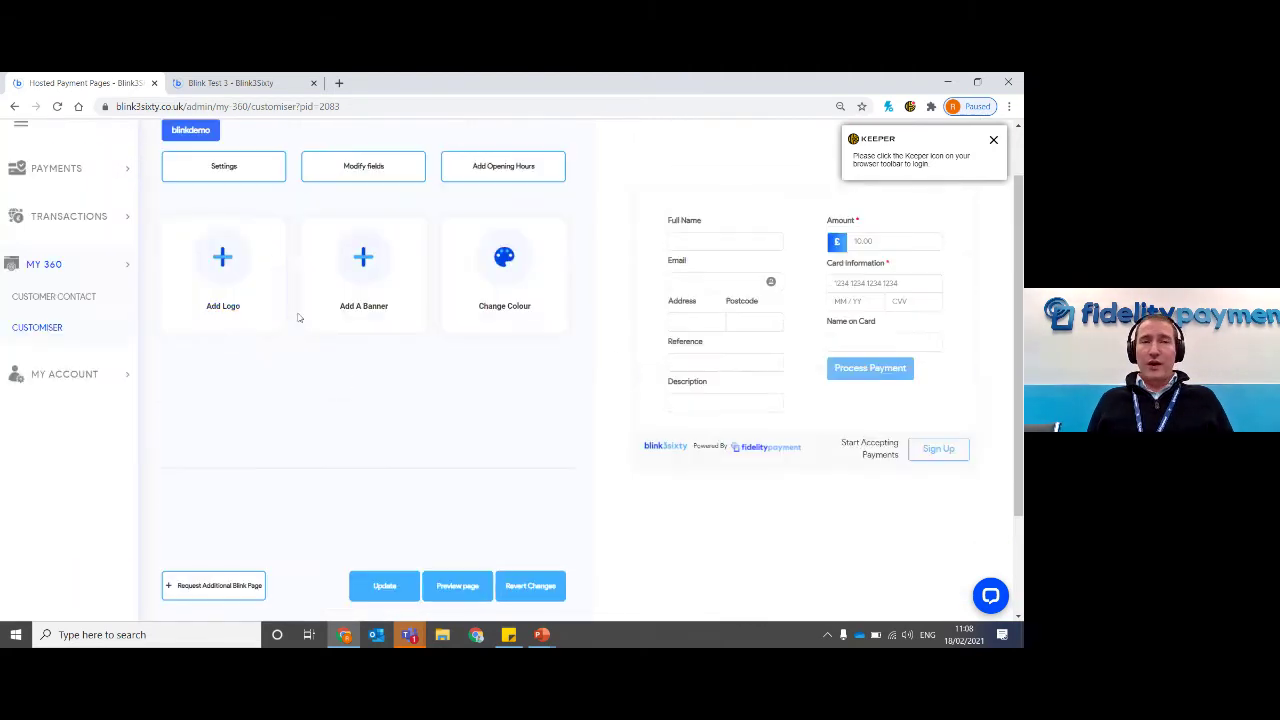
pyautogui.scroll(-2, 371, 471)
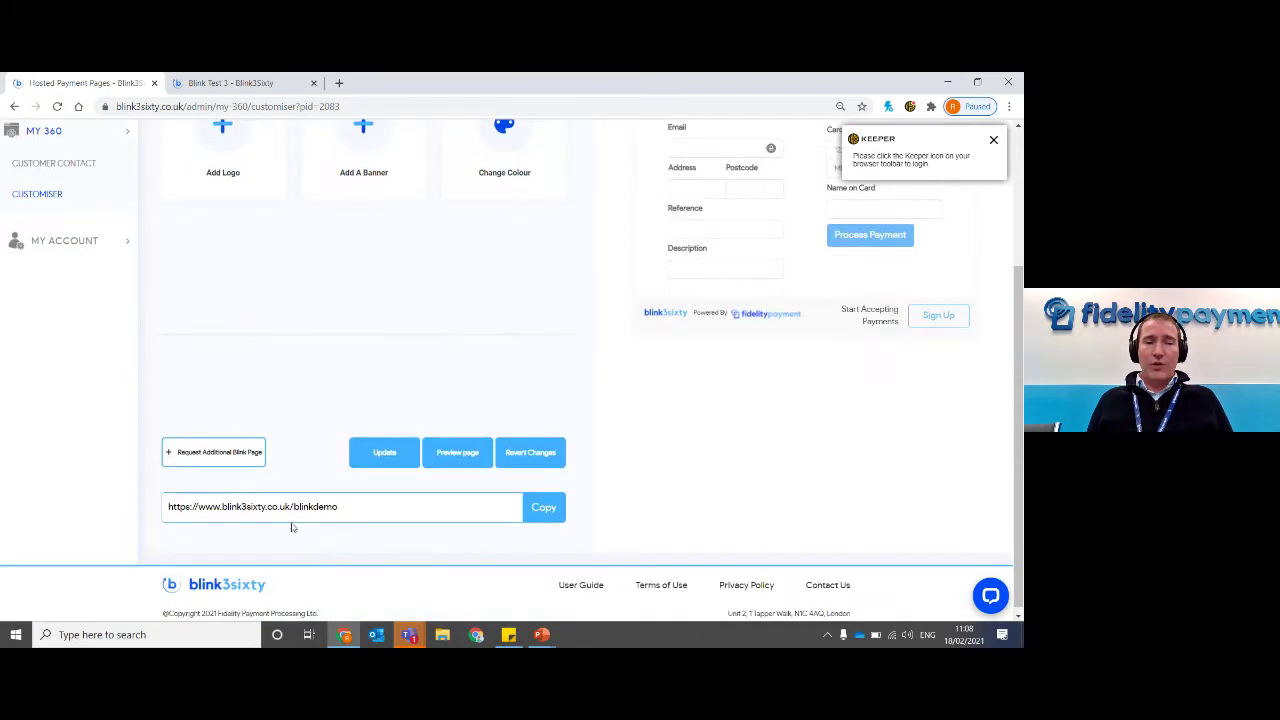
pyautogui.click(221, 460)
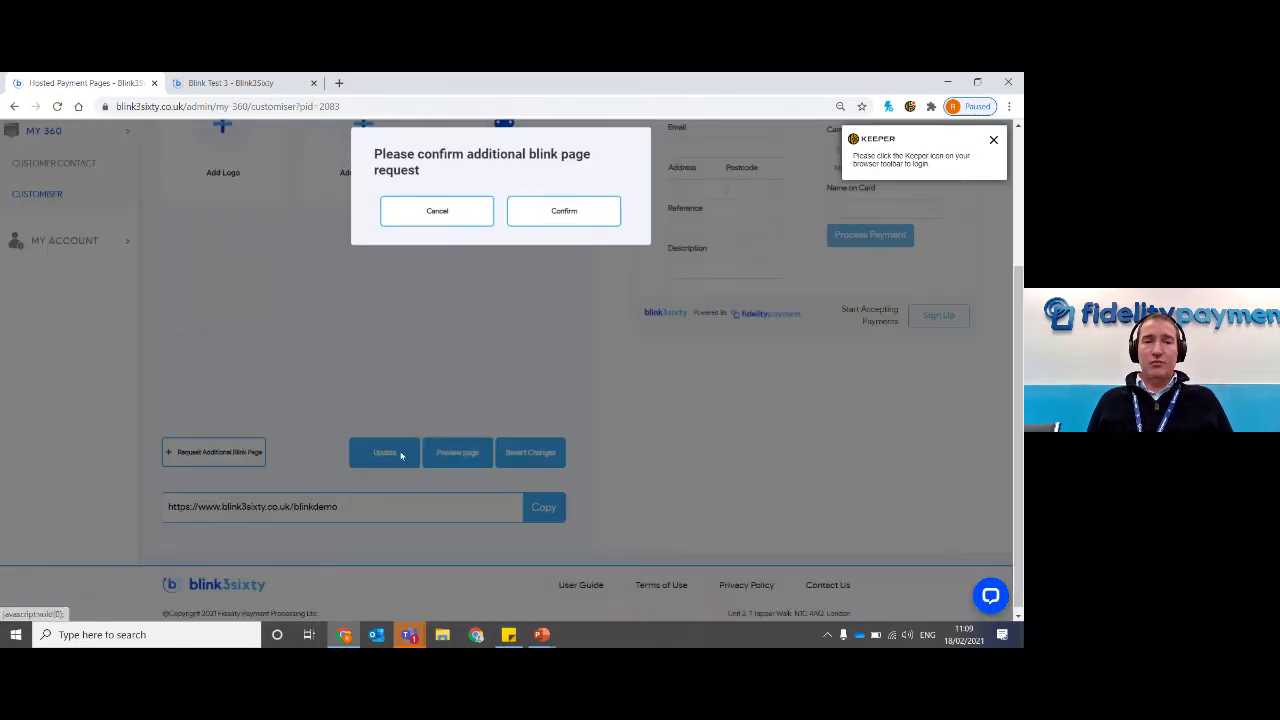
pyautogui.click(688, 446)
pyautogui.scroll(1, 670, 443)
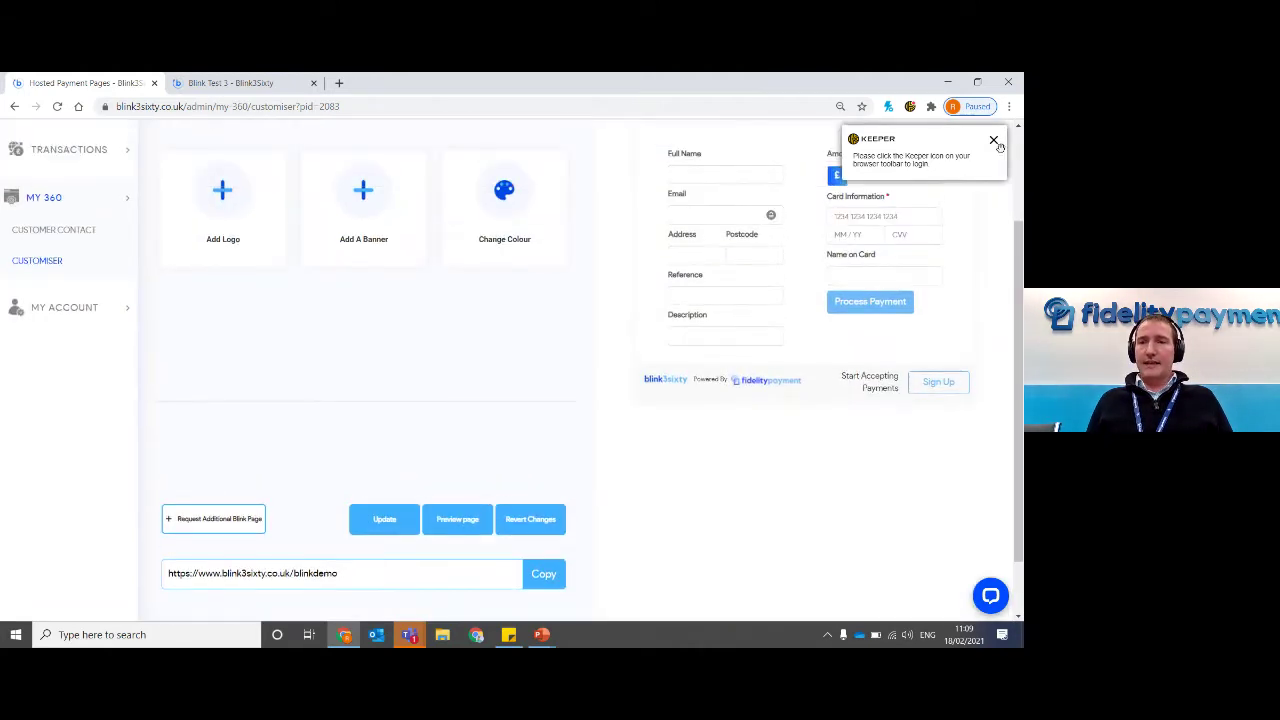
# Dismiss the Keeper notice and upload the insurance image from the Desktop as the portal logo.
pyautogui.click(996, 143)
pyautogui.scroll(2, 349, 277)
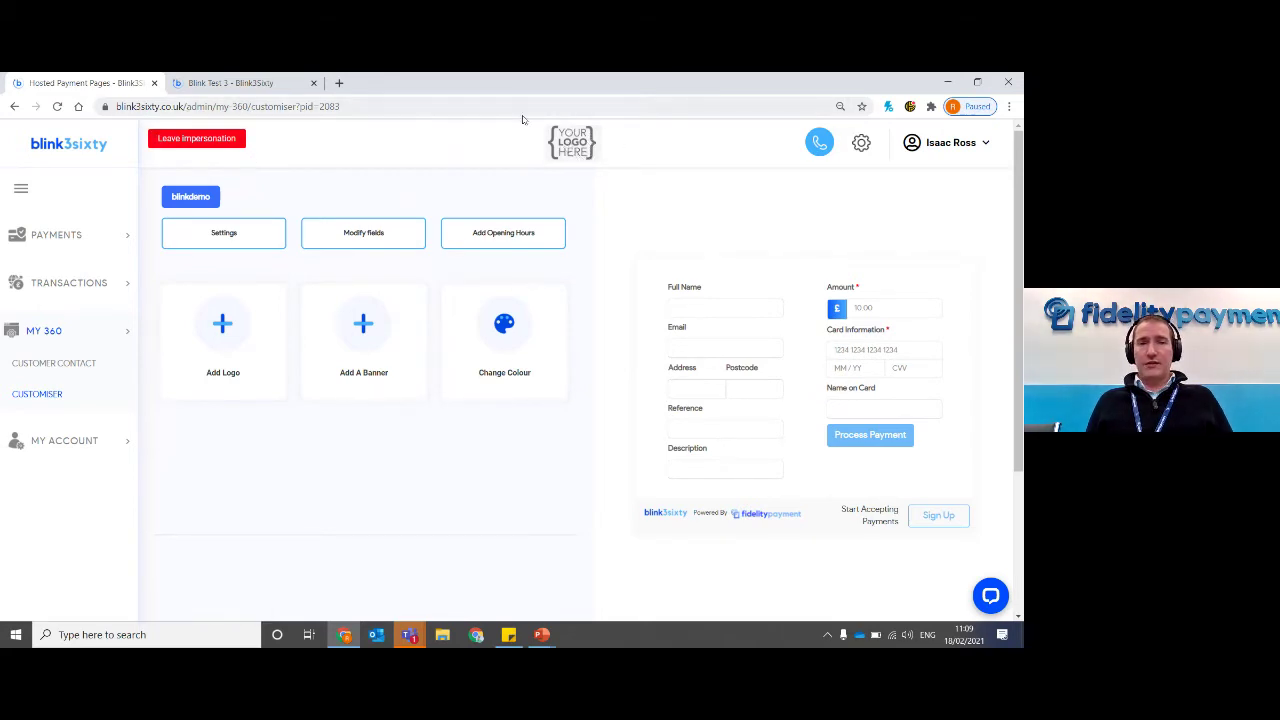
pyautogui.click(586, 153)
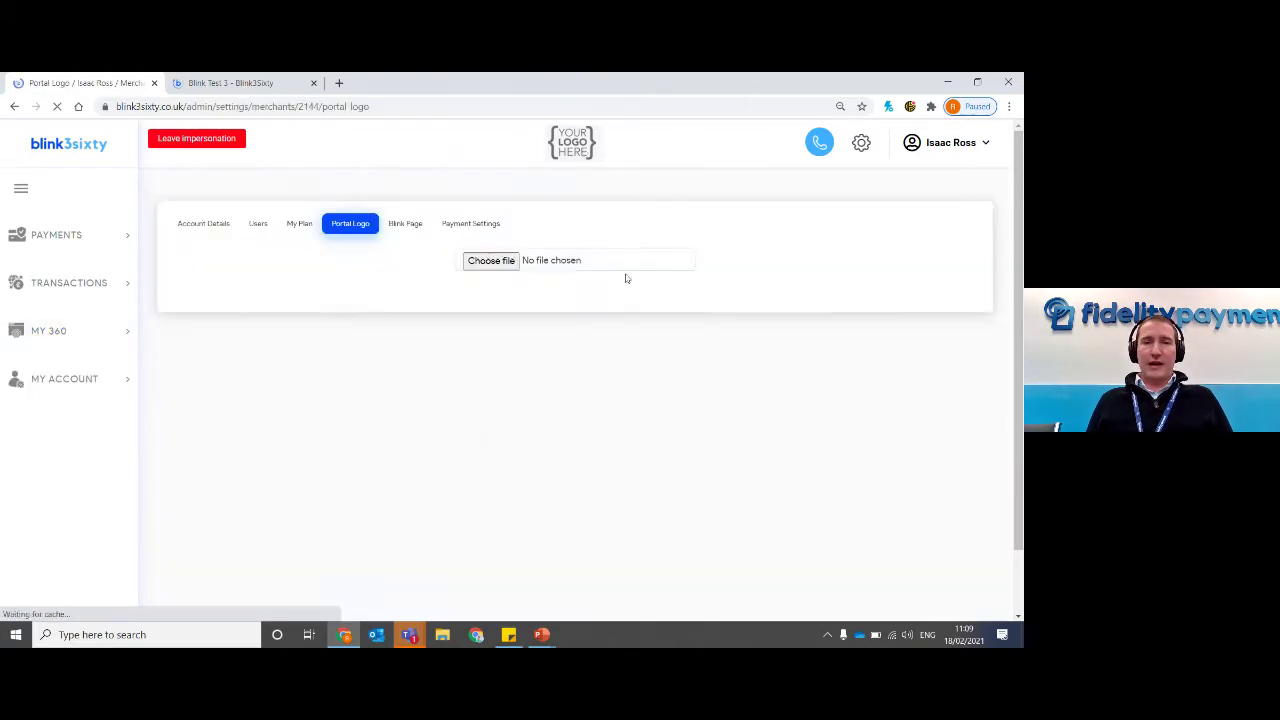
pyautogui.click(579, 335)
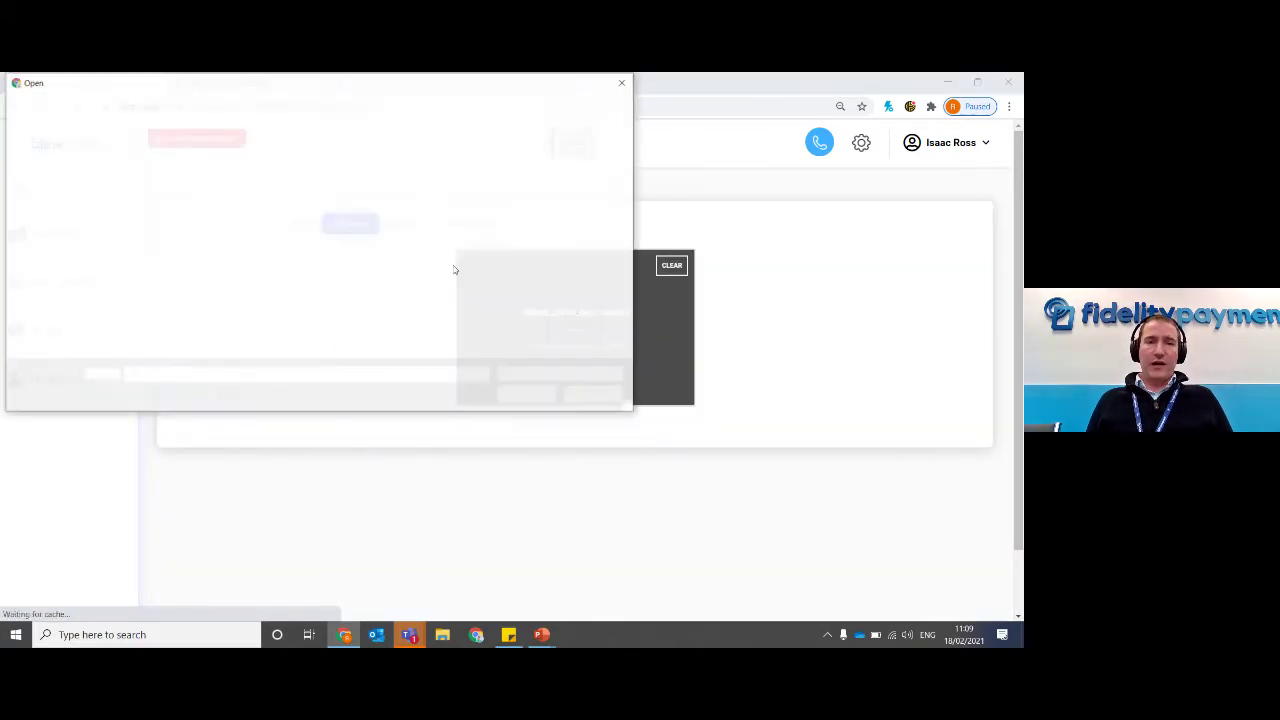
pyautogui.click(441, 207)
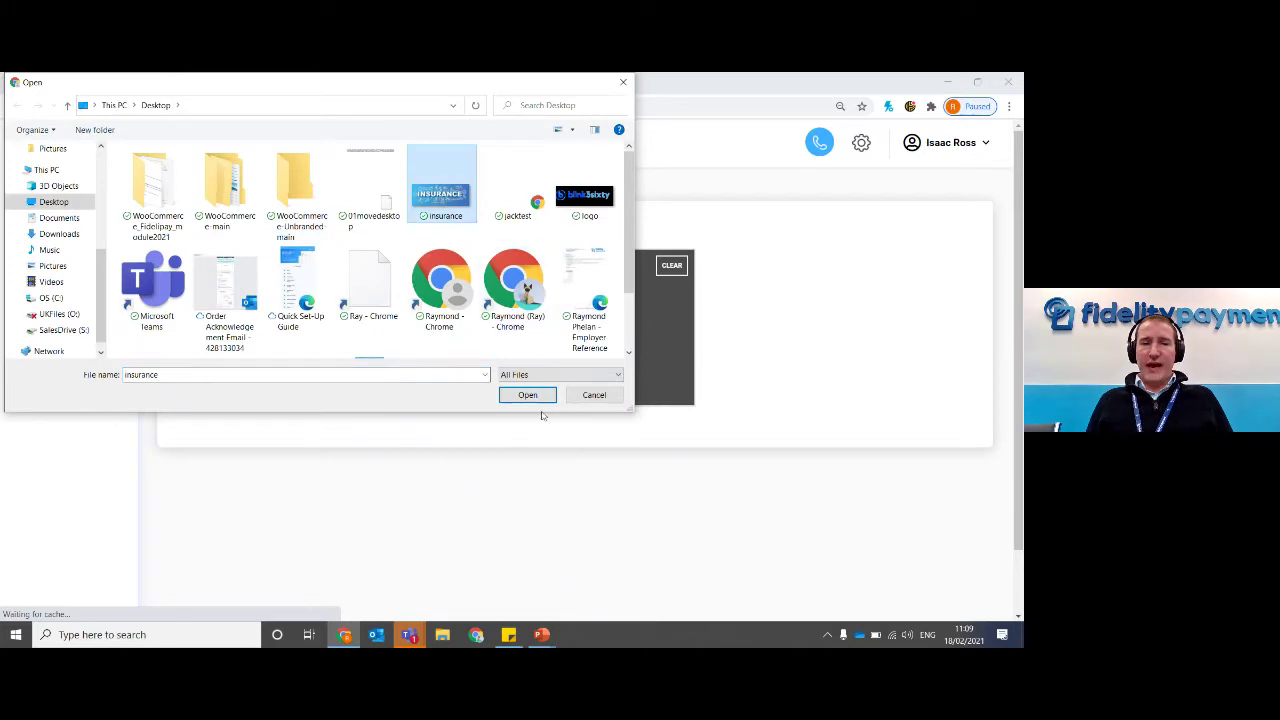
pyautogui.click(527, 394)
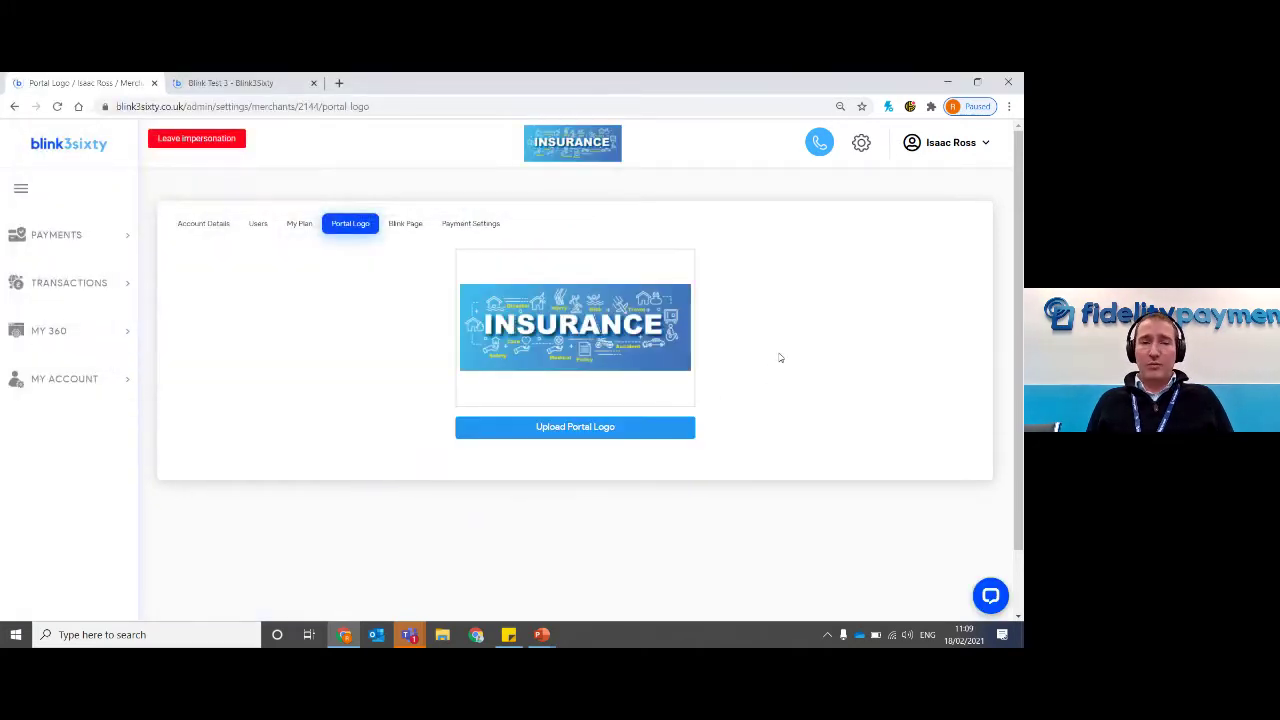
pyautogui.click(571, 432)
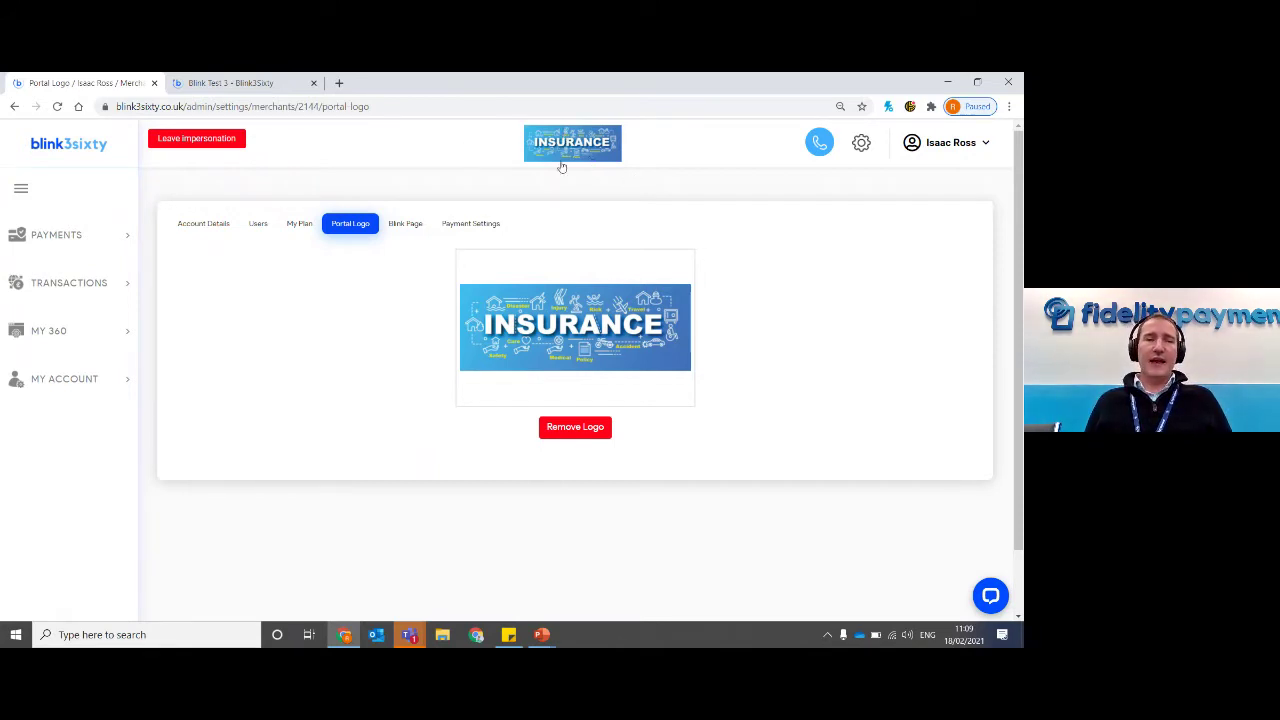
# Go back to the My 360 customiser page and dismiss the Keeper notice.
pyautogui.click(94, 335)
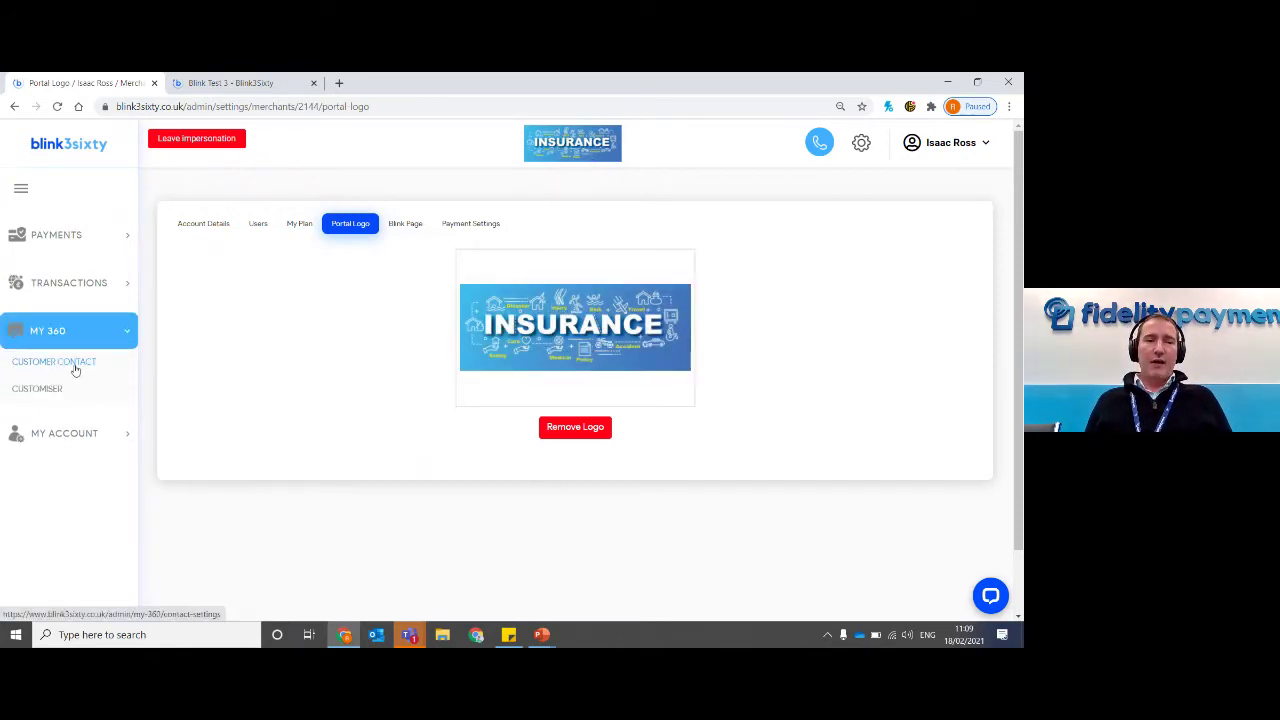
pyautogui.click(38, 390)
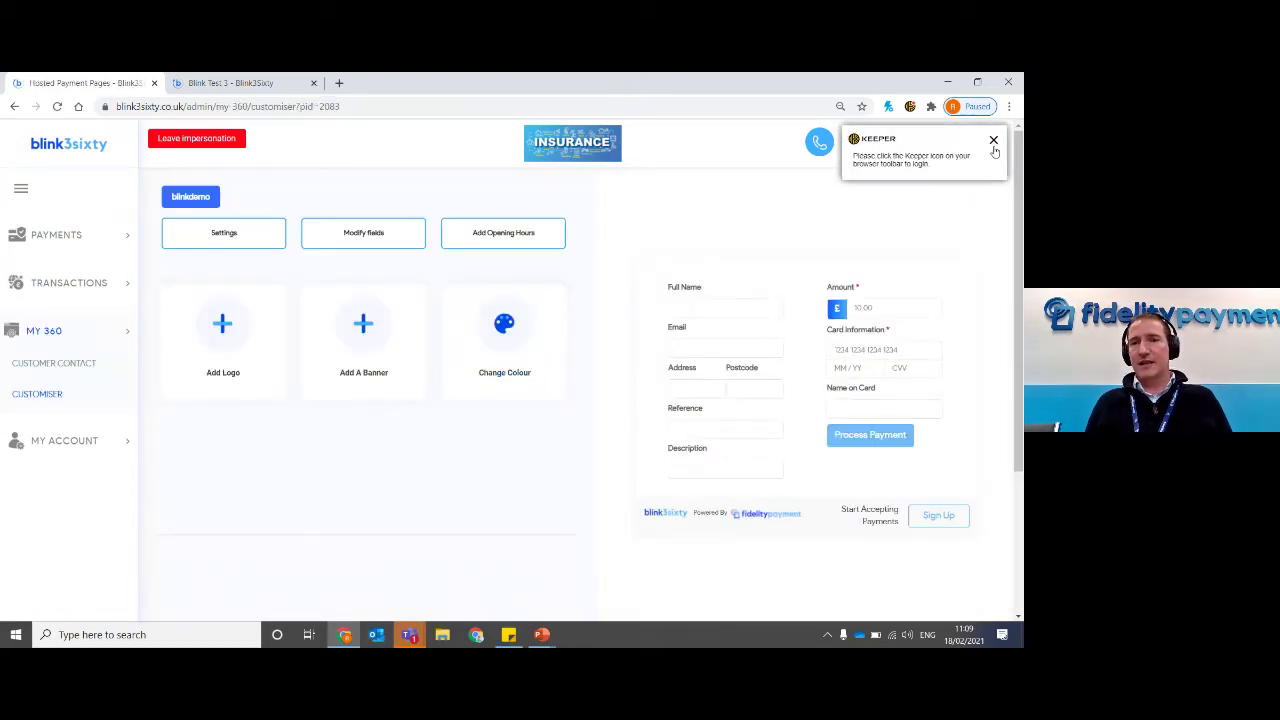
pyautogui.click(992, 140)
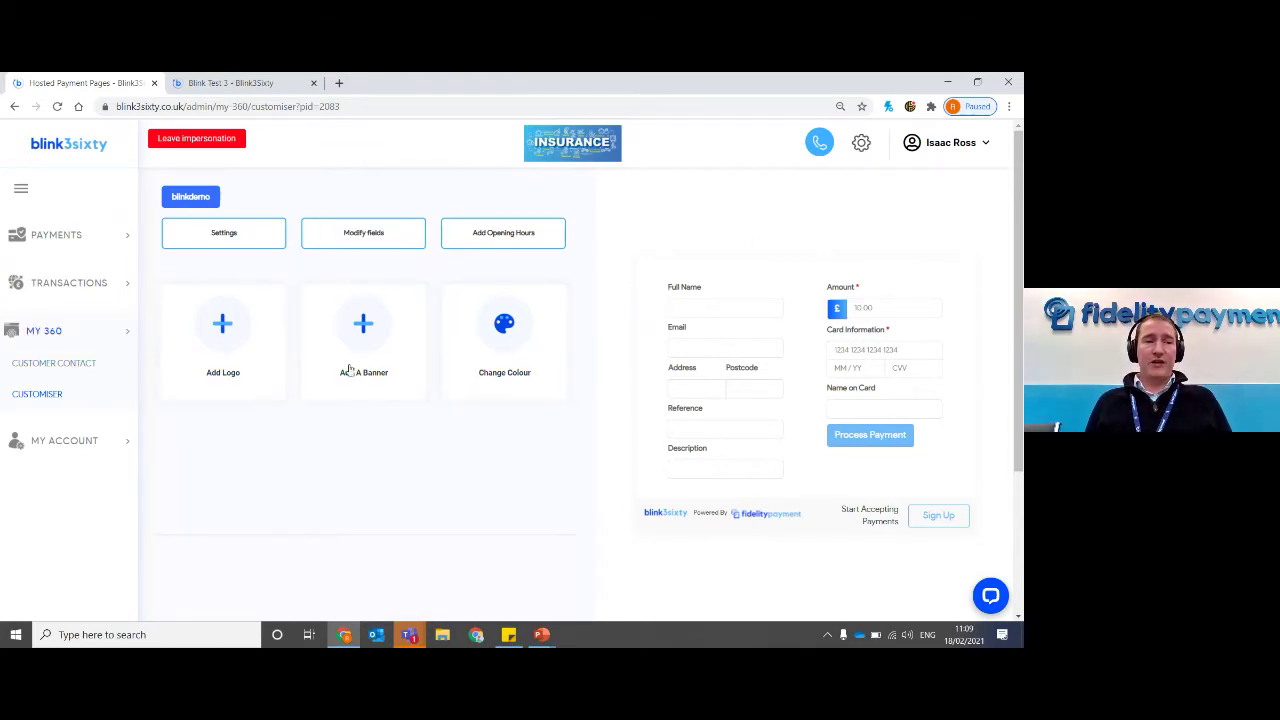
# Open the support contact options, choose to create a support ticket, and look over the ticket categories and support history.
pyautogui.click(819, 145)
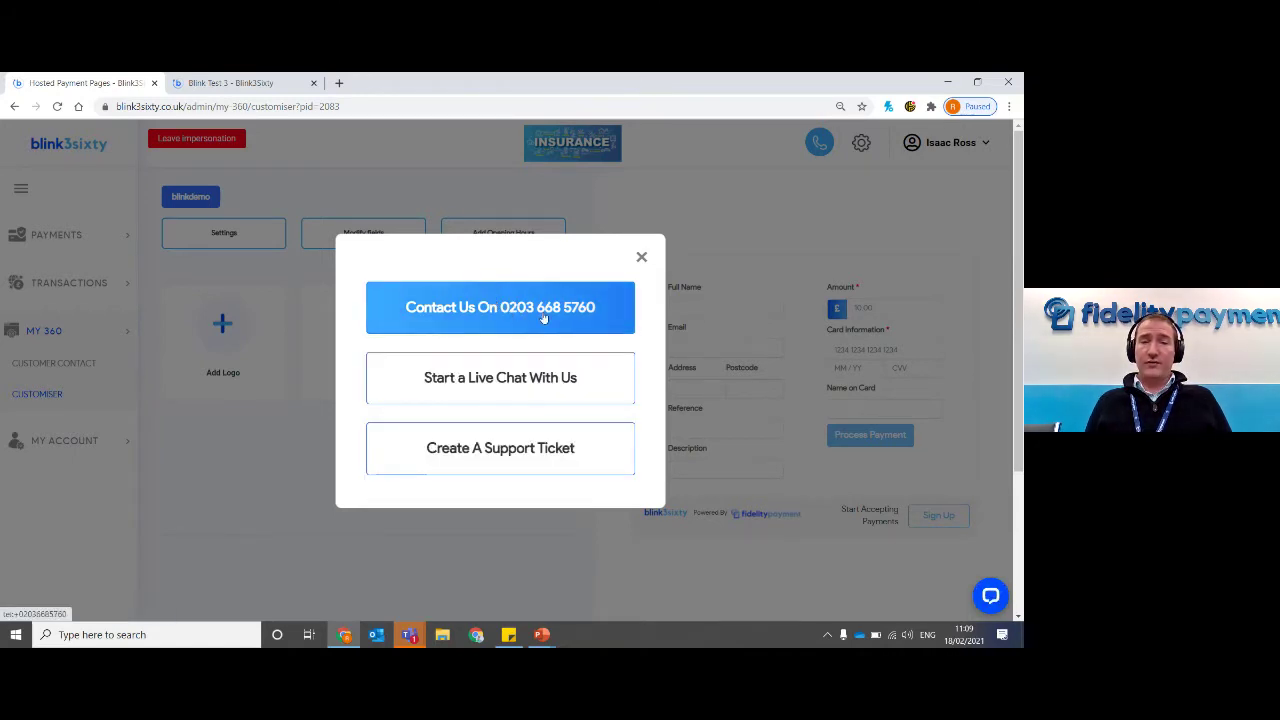
pyautogui.click(501, 456)
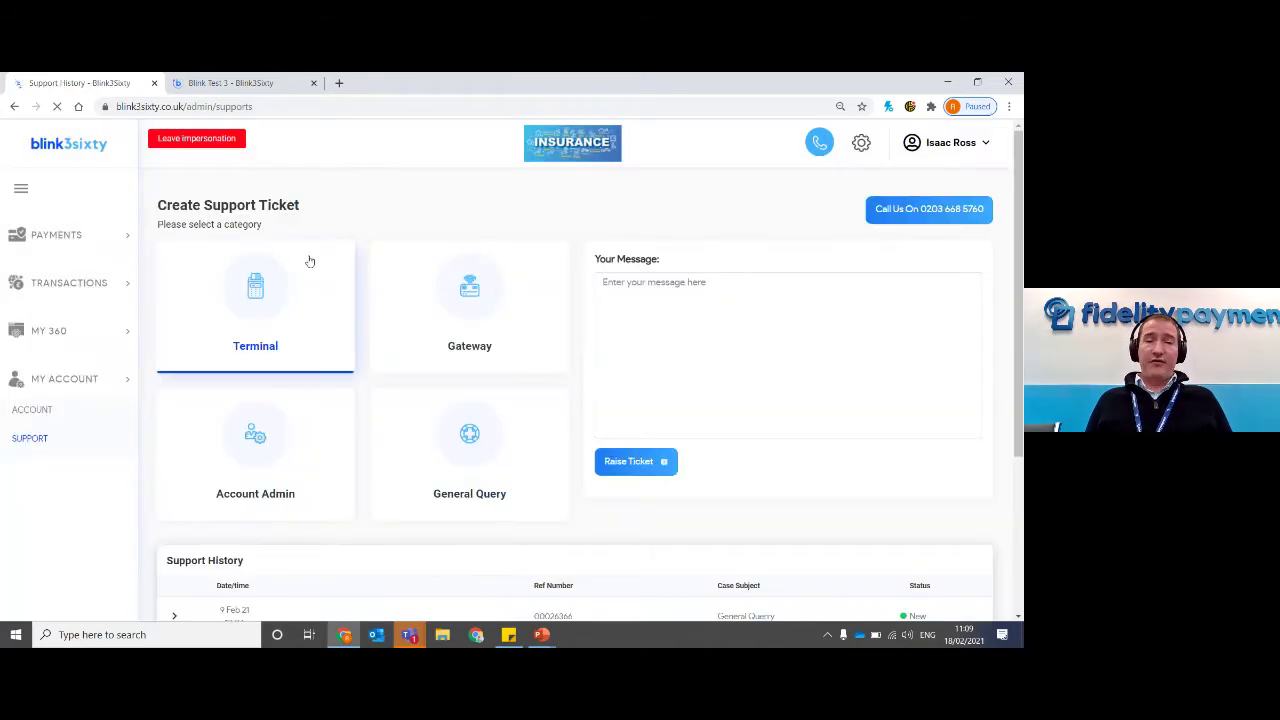
pyautogui.scroll(-1, 338, 278)
pyautogui.scroll(1, 380, 250)
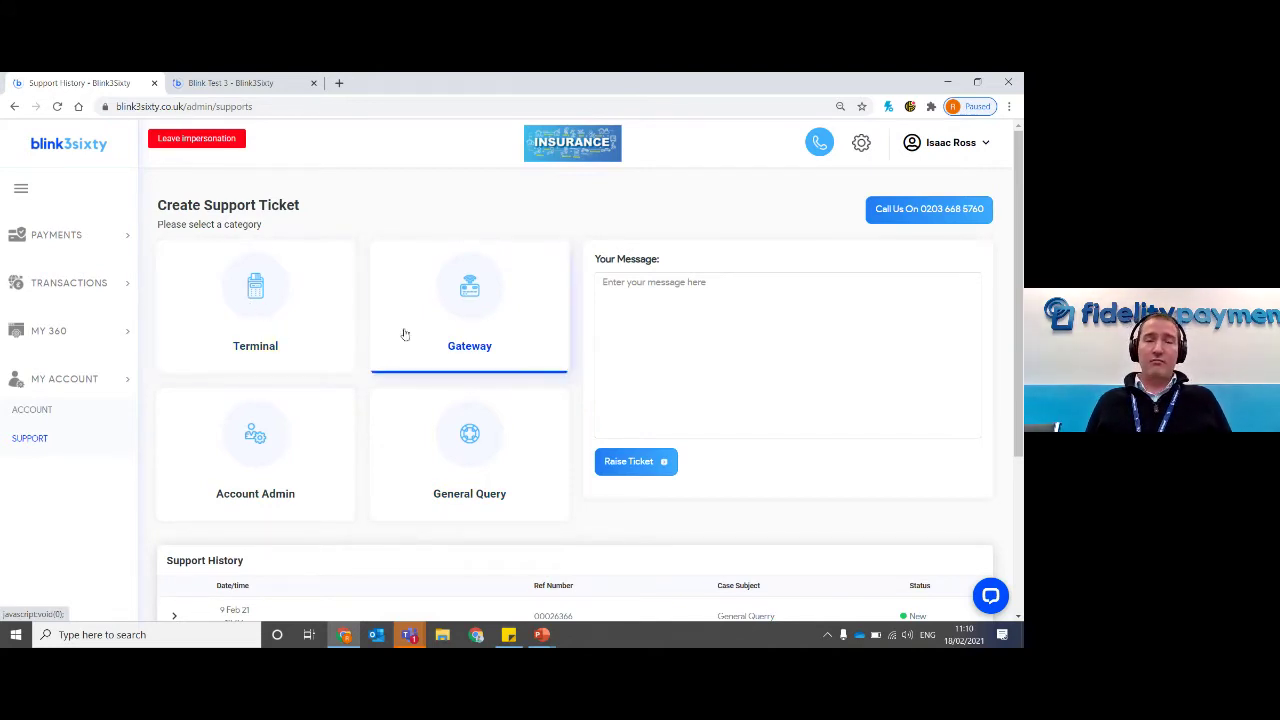
# Go to the dashboard, open the feature request form to view its subject and message fields, and close it without sending.
pyautogui.click(200, 210)
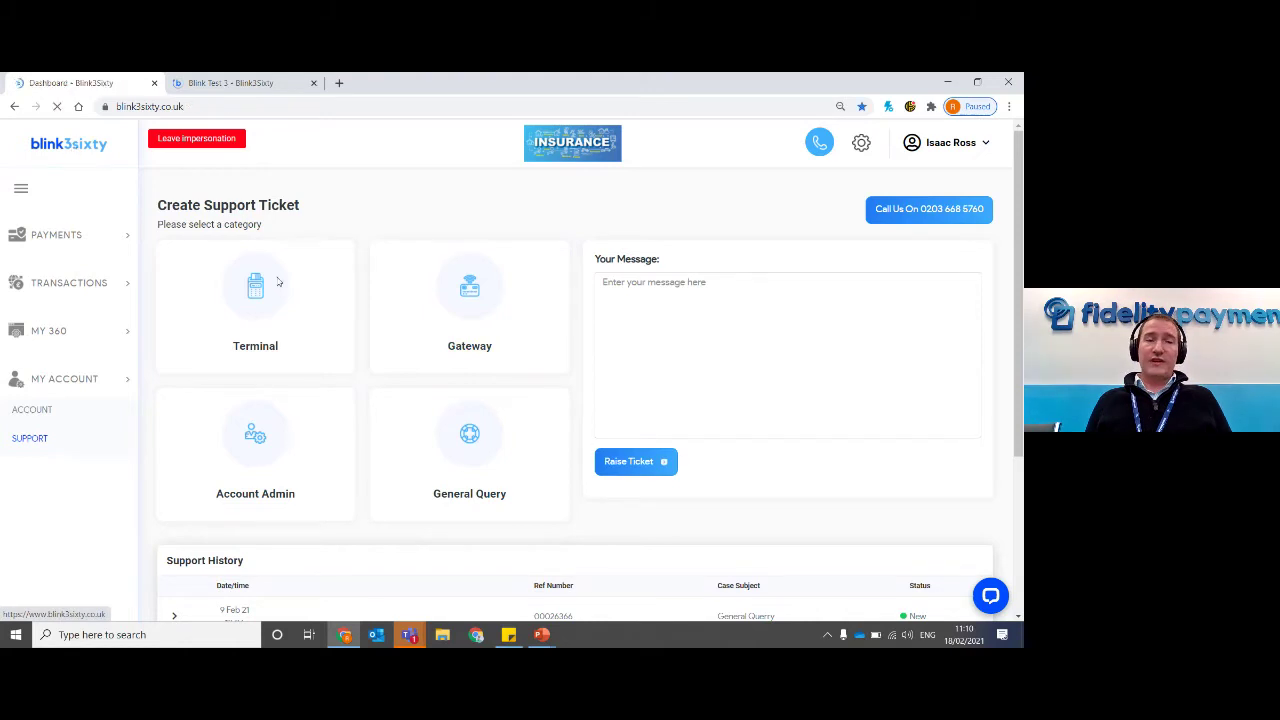
pyautogui.scroll(-2, 395, 340)
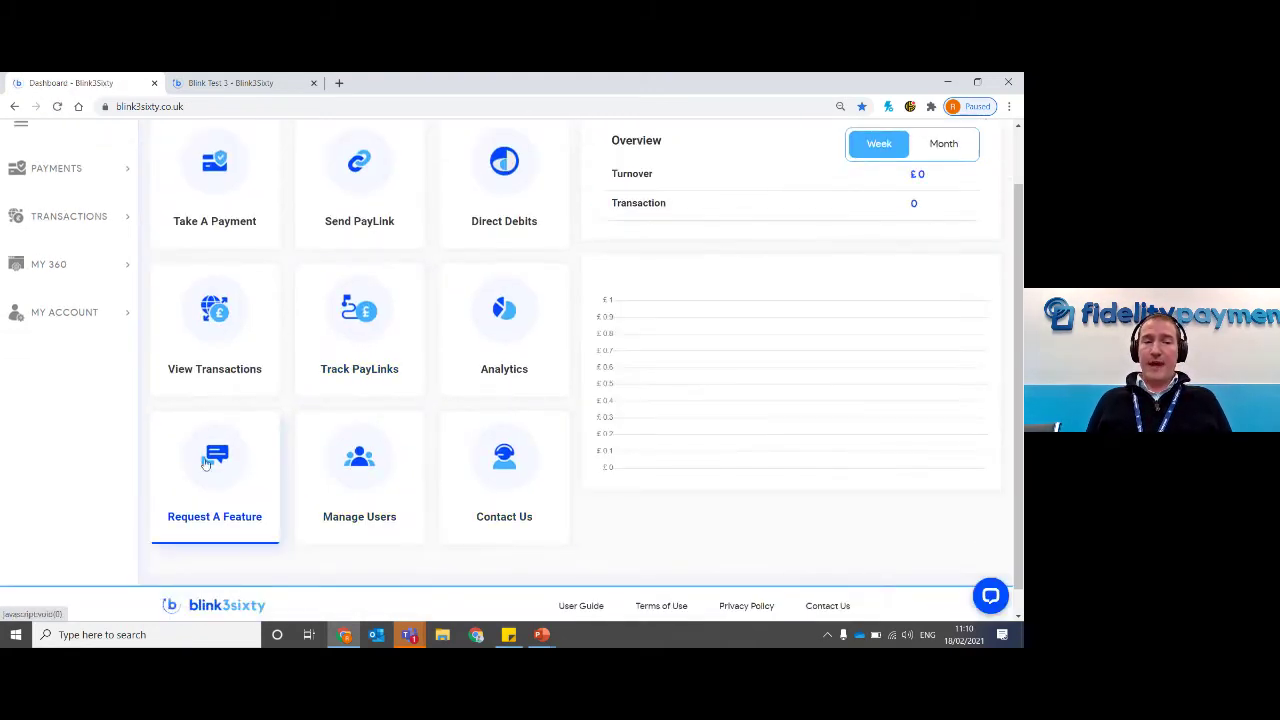
pyautogui.click(222, 468)
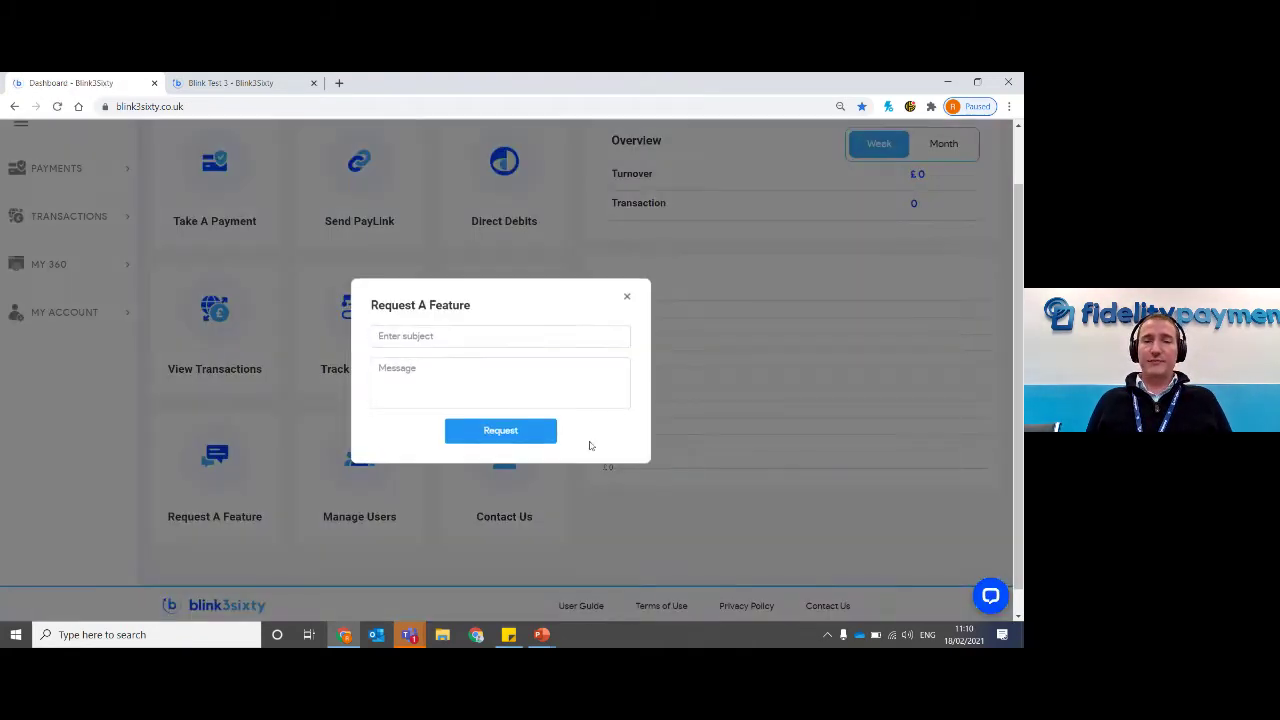
pyautogui.click(440, 336)
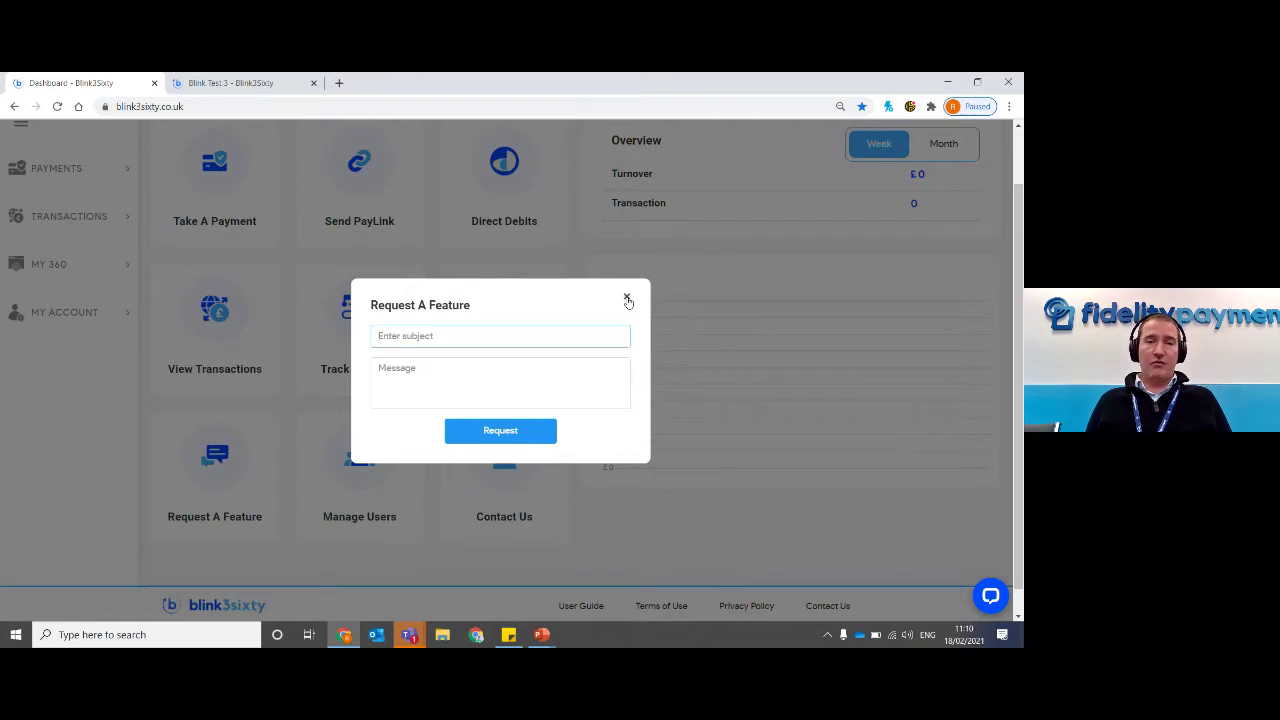
pyautogui.click(628, 302)
pyautogui.scroll(1, 171, 437)
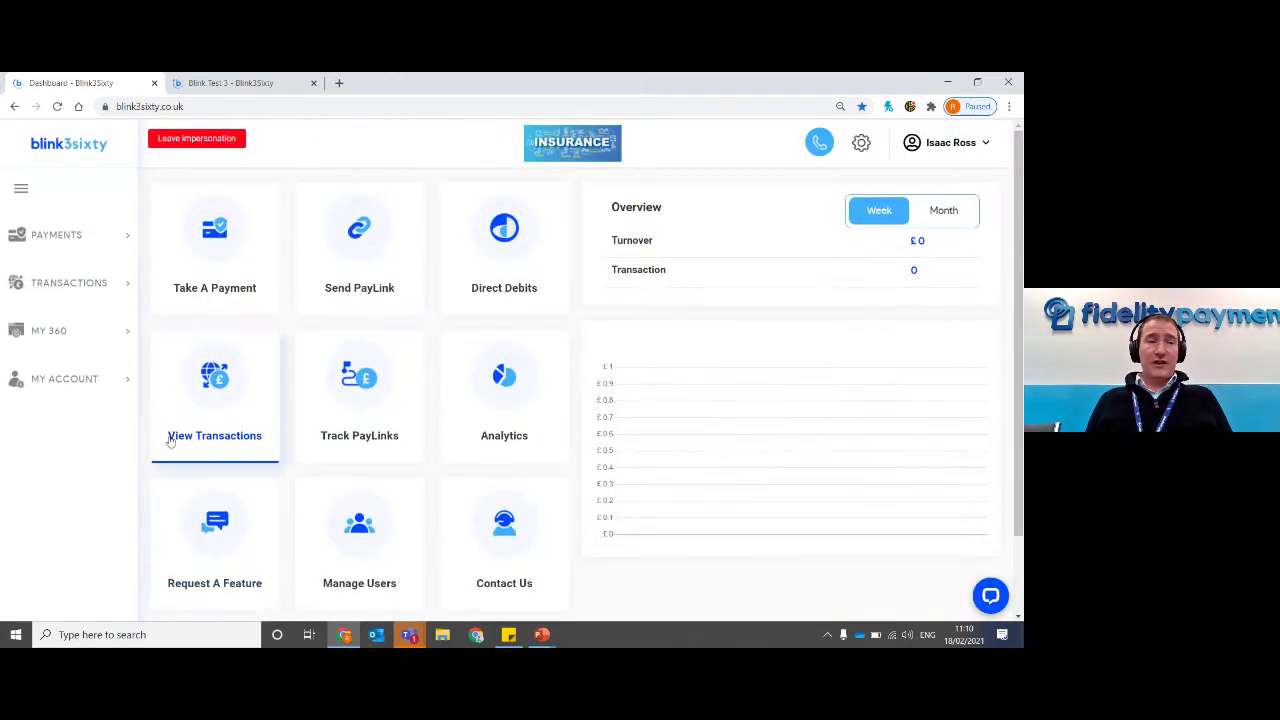